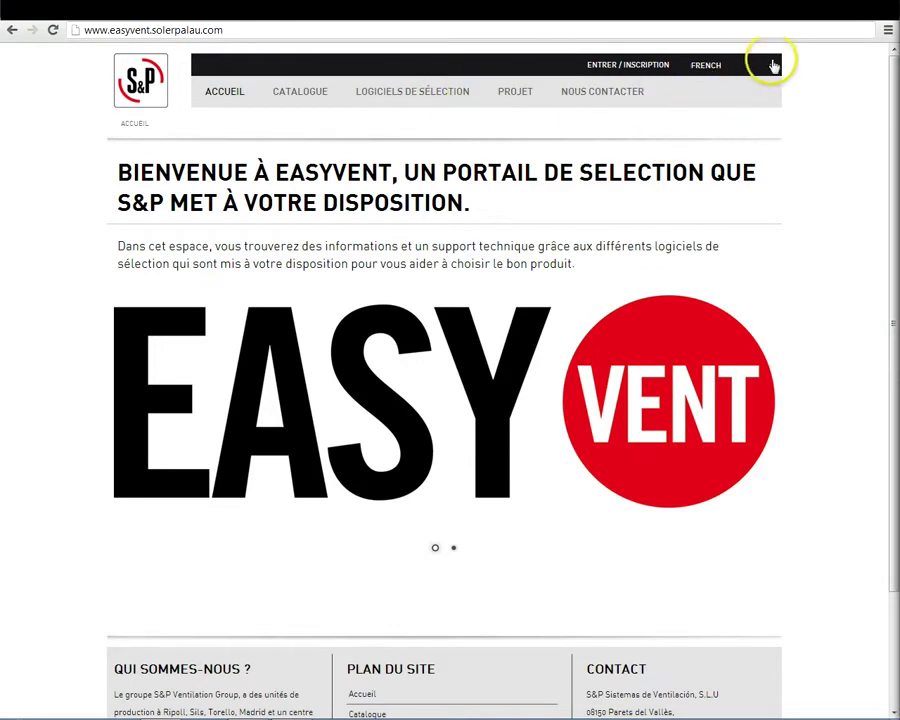
# Choose French as the site language and sign in with the prefilled account credentials
pyautogui.click(772, 66)
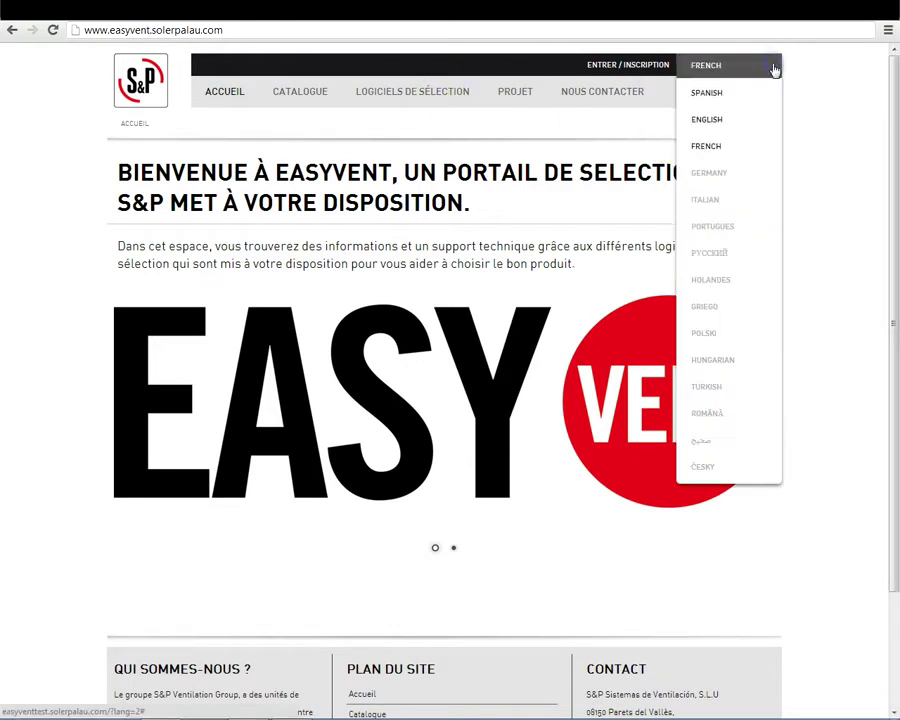
pyautogui.click(727, 146)
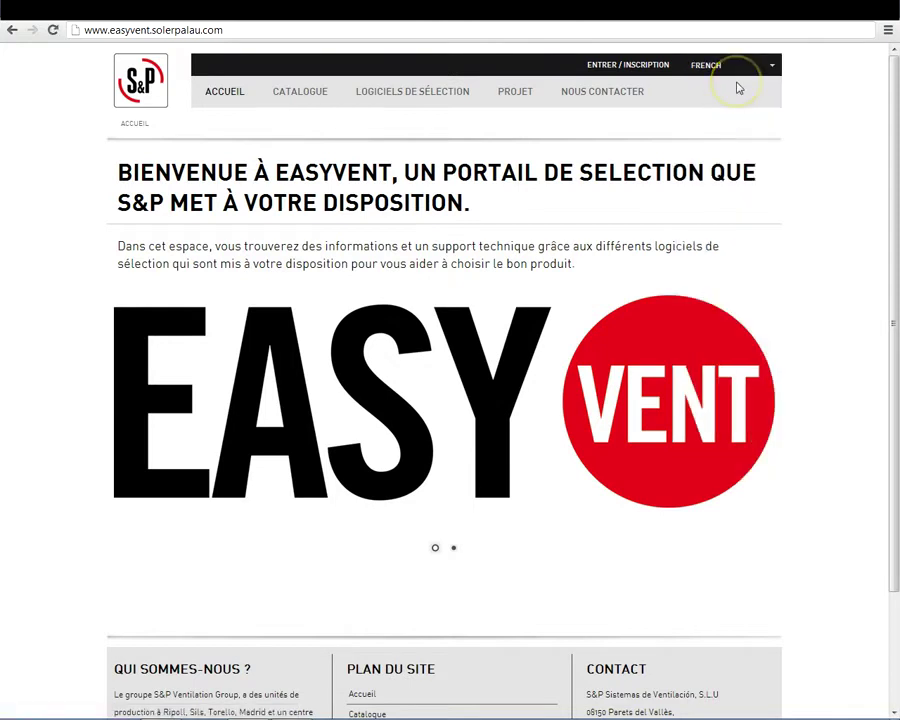
pyautogui.click(603, 66)
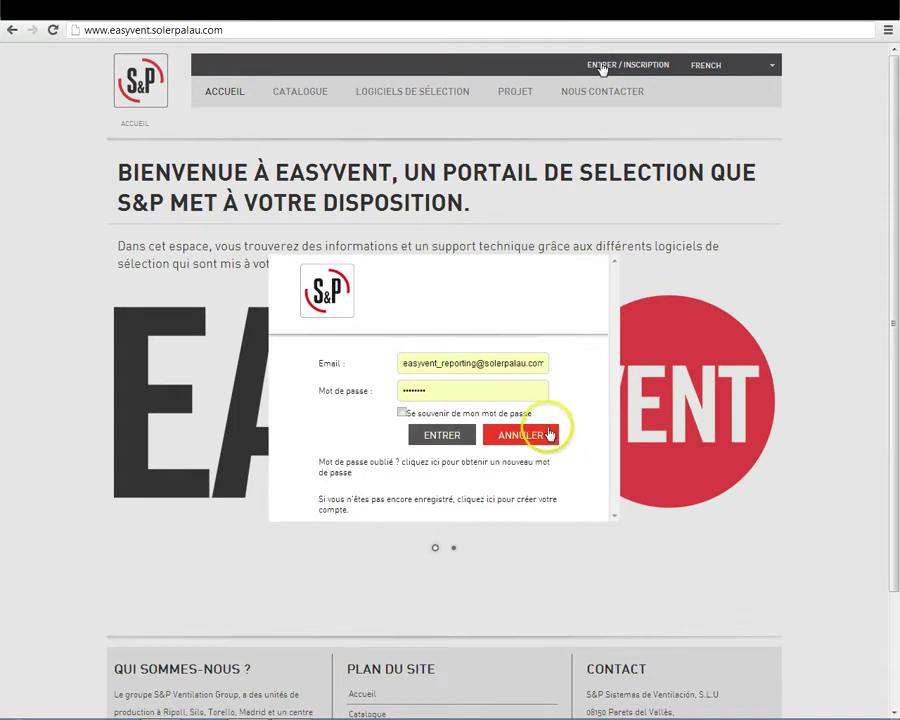
pyautogui.click(437, 438)
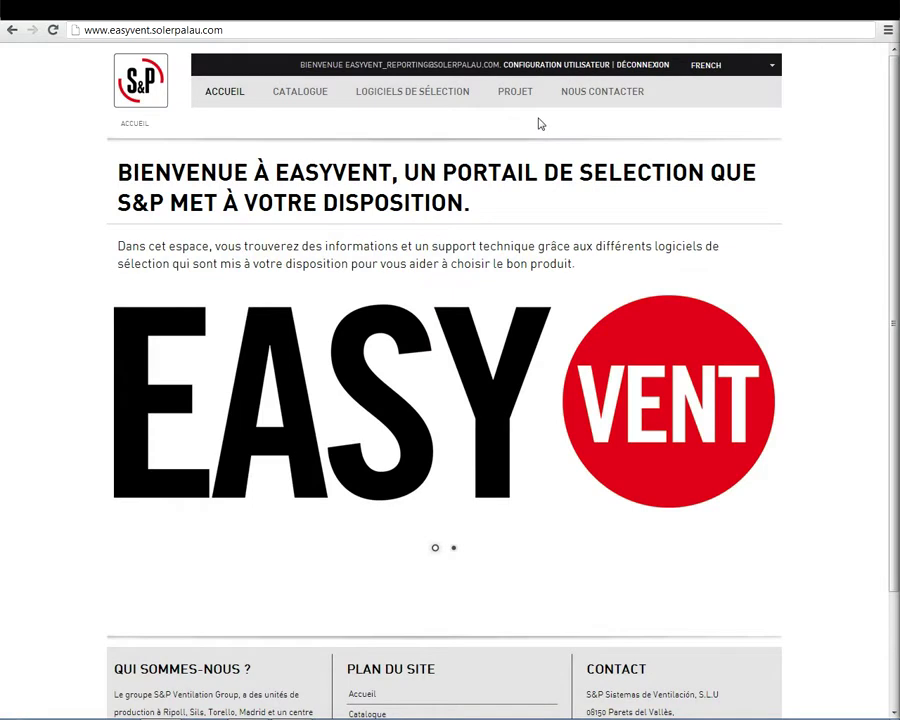
# Open the COMPACT MURAL HCFB/HCFT HÉLICE PLASTIQUE series from the S&P UK General Catalogue 2013
pyautogui.click(295, 93)
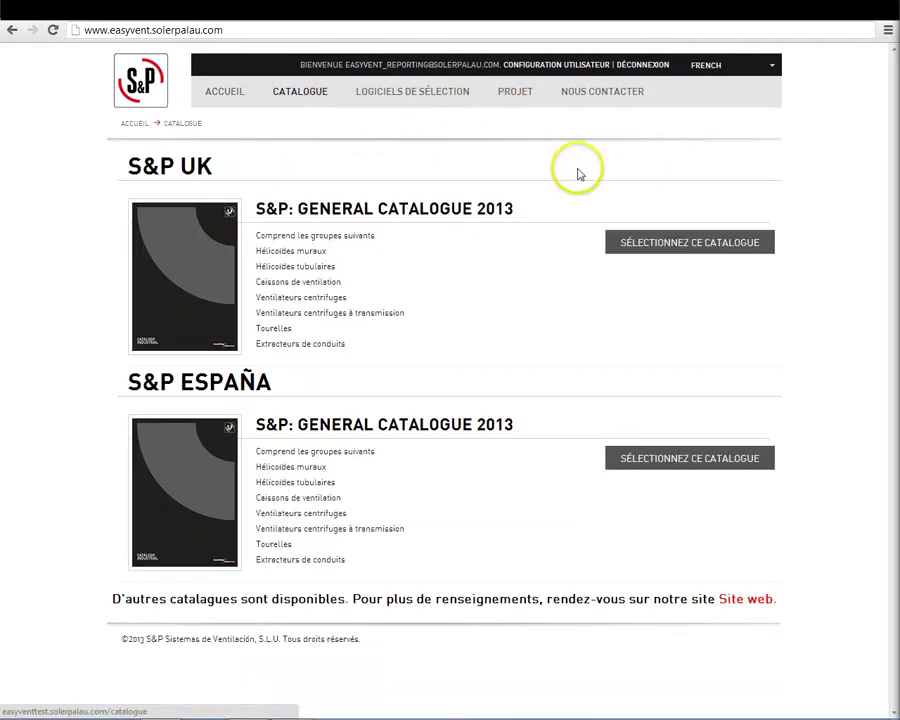
pyautogui.click(693, 244)
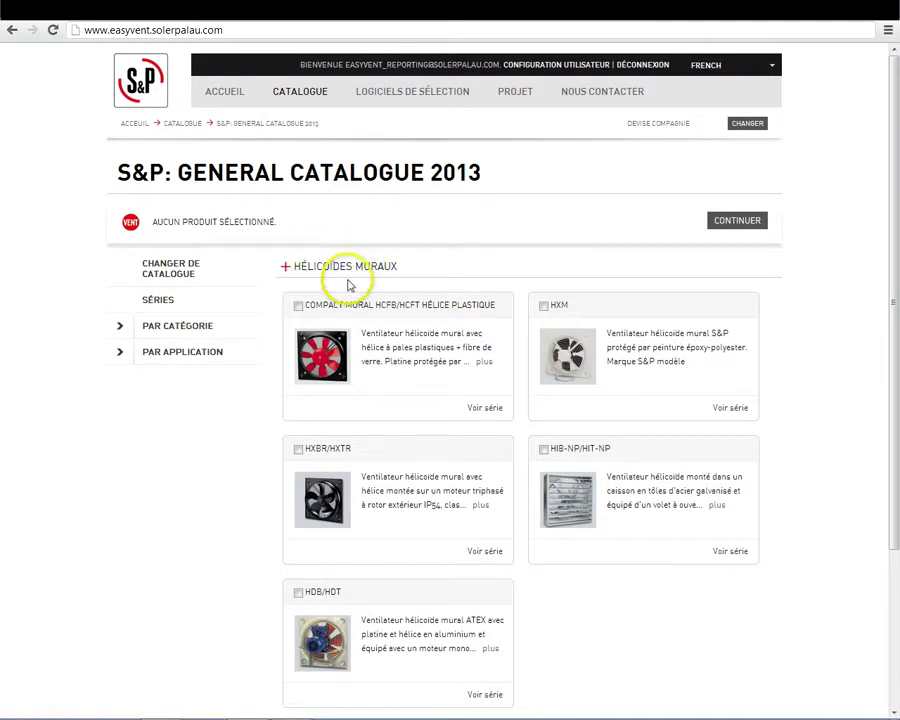
pyautogui.click(487, 409)
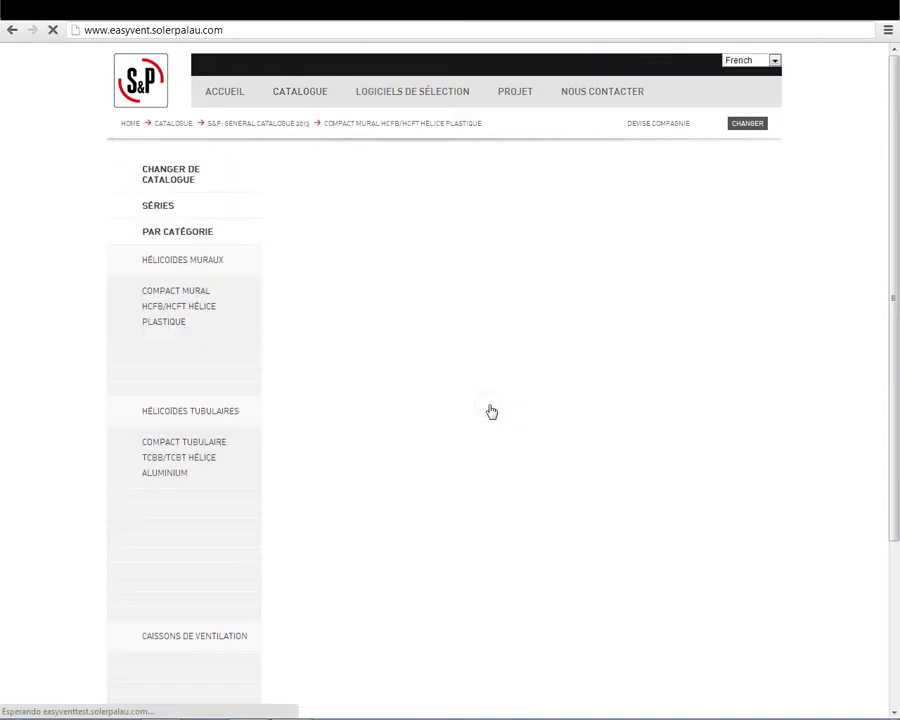
pyautogui.scroll(-3, 492, 408)
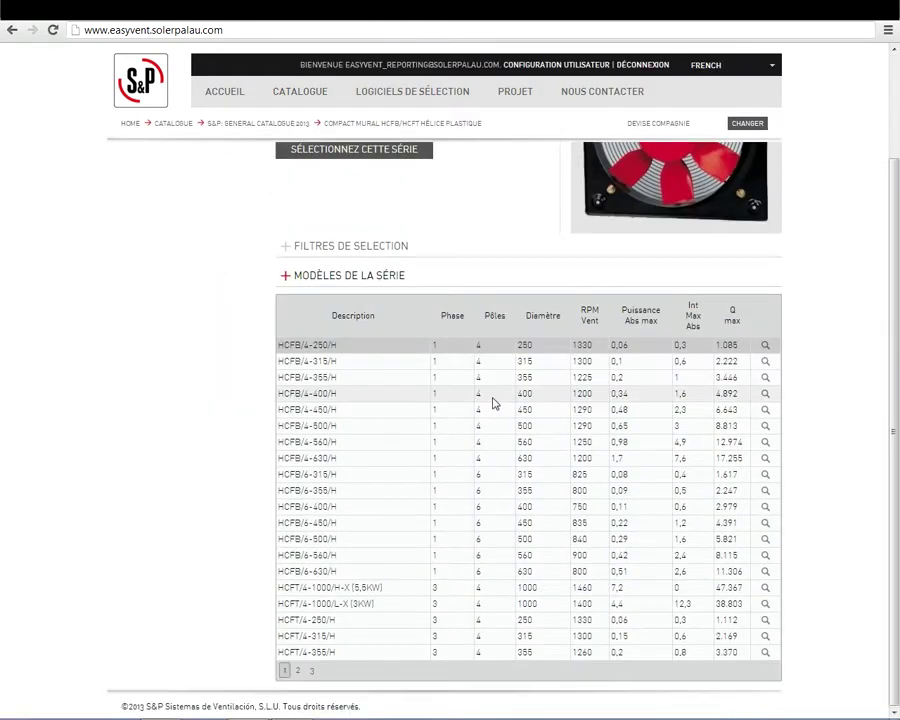
# Show the selection filters and limit the series models to phase 3
pyautogui.click(286, 247)
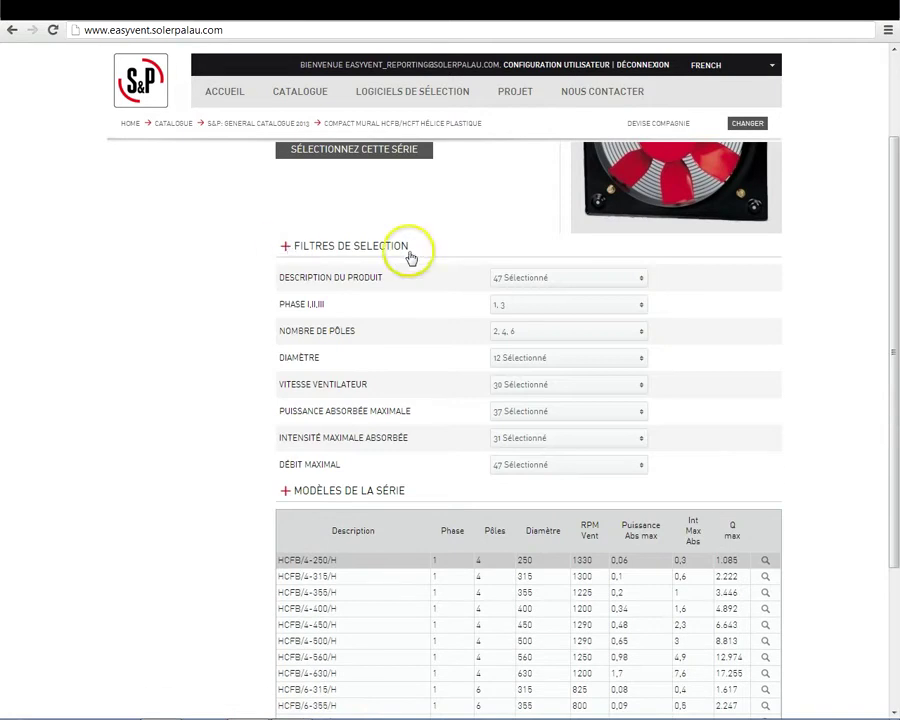
pyautogui.click(638, 309)
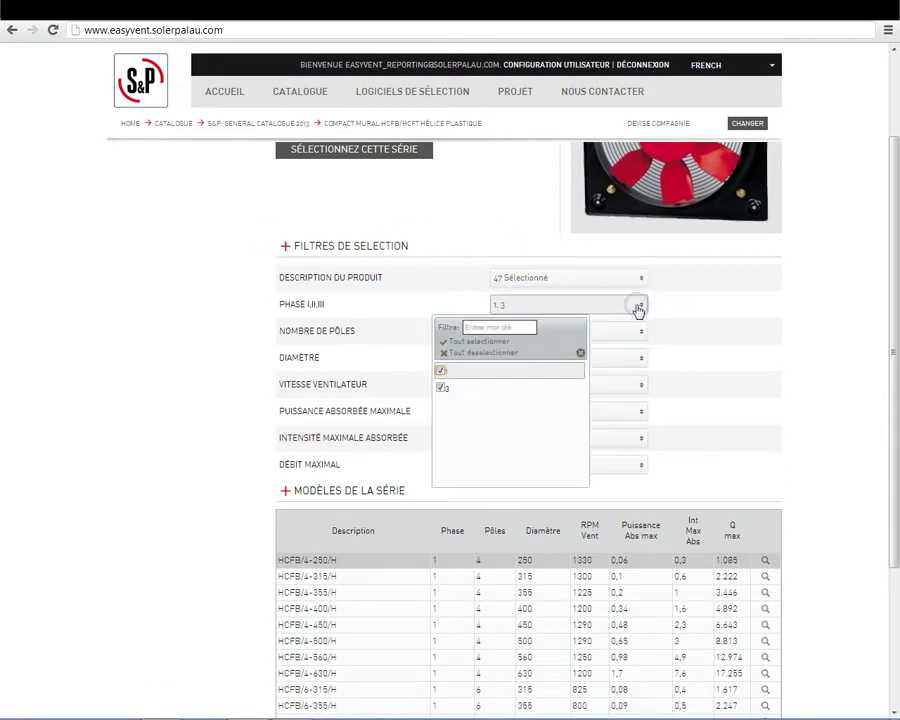
pyautogui.click(443, 390)
pyautogui.click(666, 366)
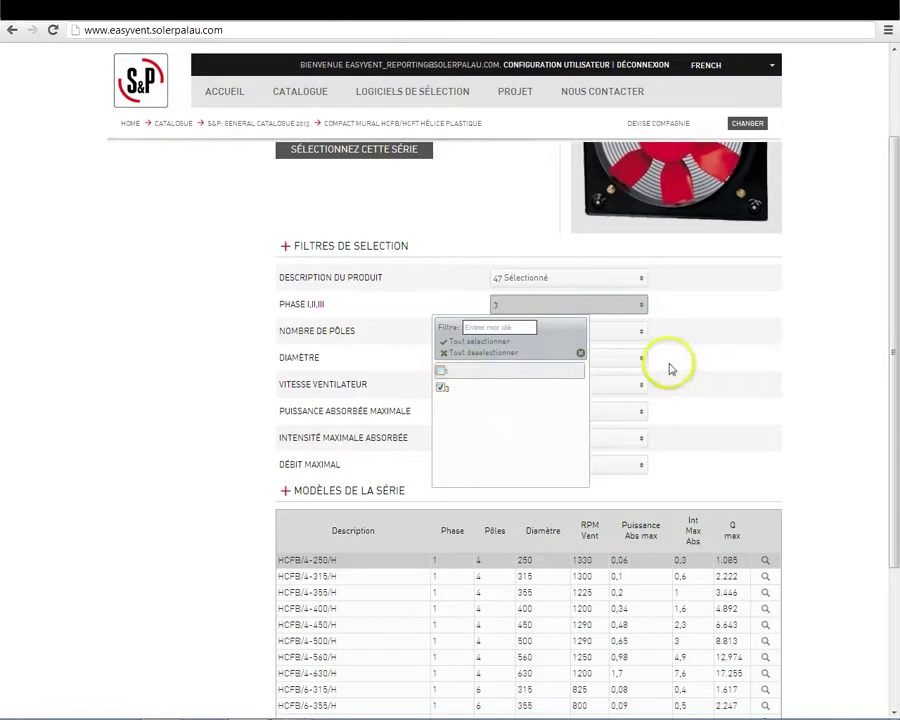
# Limit the number of poles filter to 4 and 6
pyautogui.click(638, 334)
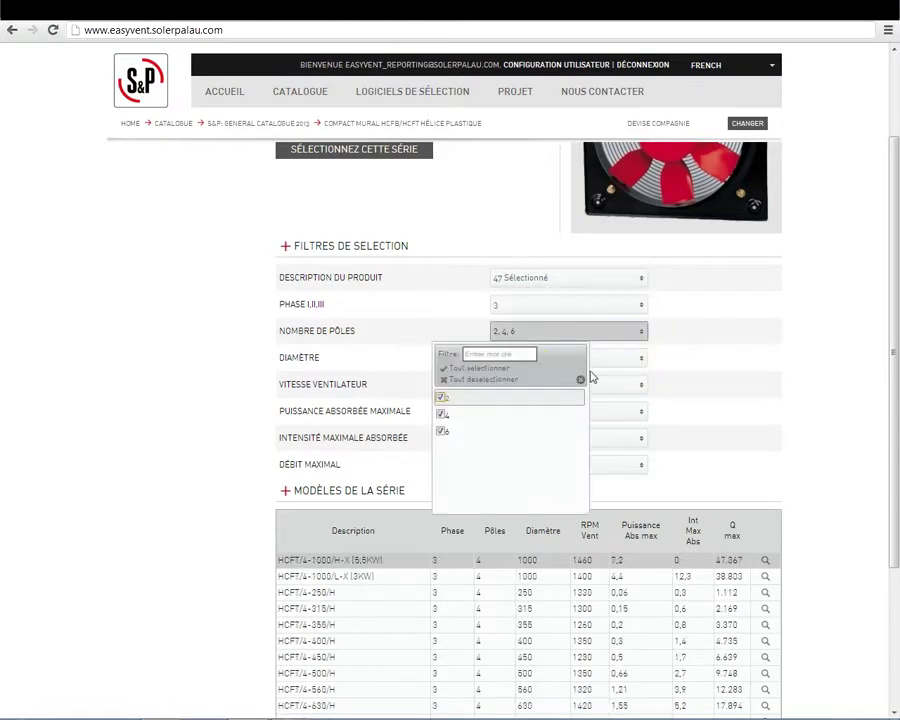
pyautogui.click(441, 416)
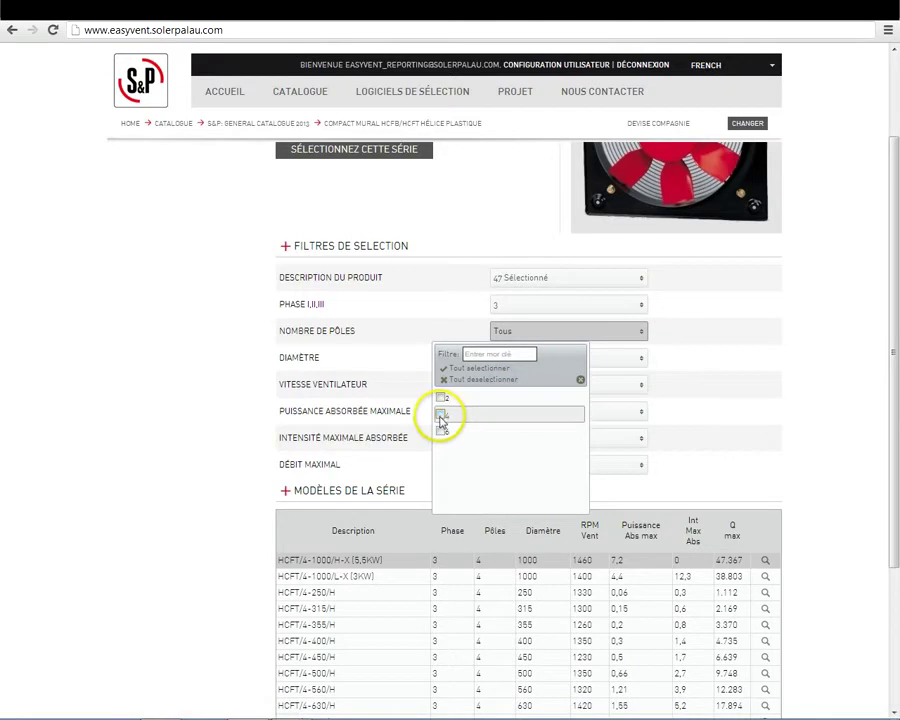
pyautogui.click(441, 432)
pyautogui.click(689, 421)
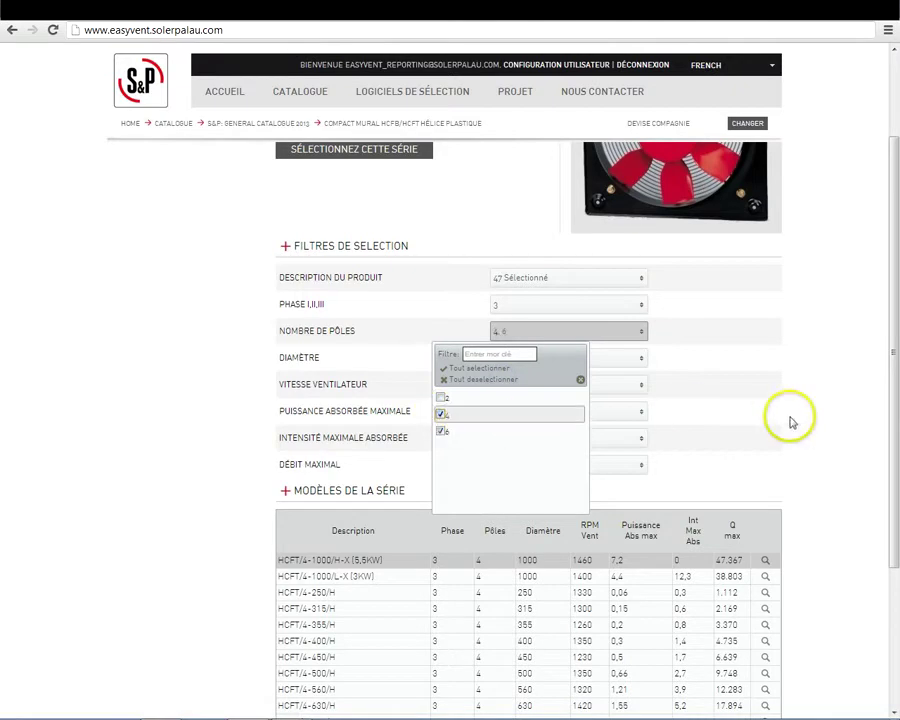
# Expand the details of models HCFT/4-1000/H-X (5,5KW) and HCFT/4-1000/L-X (3KW) to view their fan data
pyautogui.scroll(-2, 745, 418)
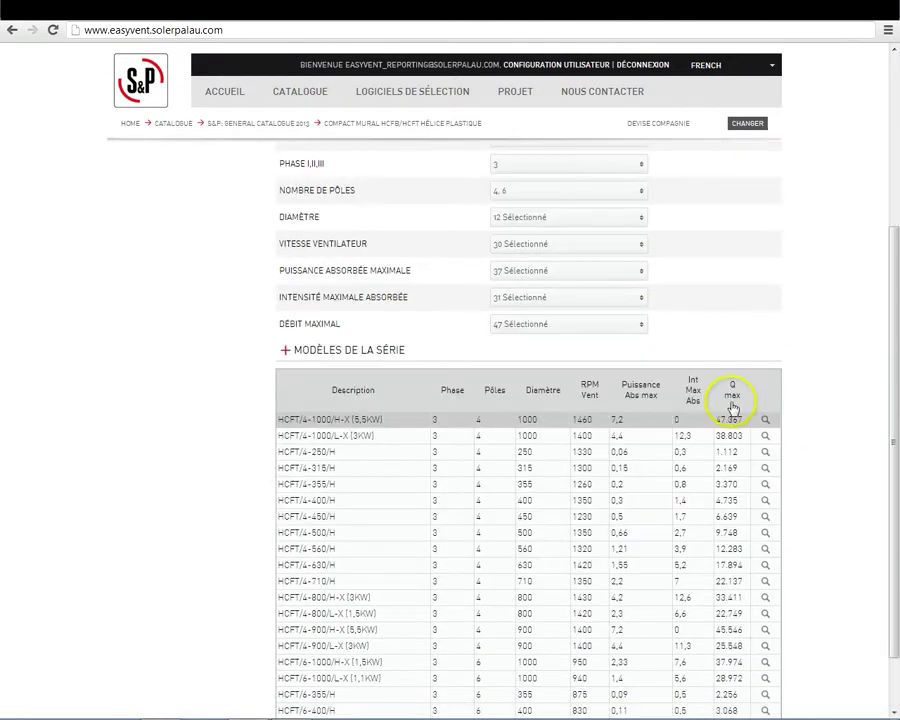
pyautogui.click(765, 420)
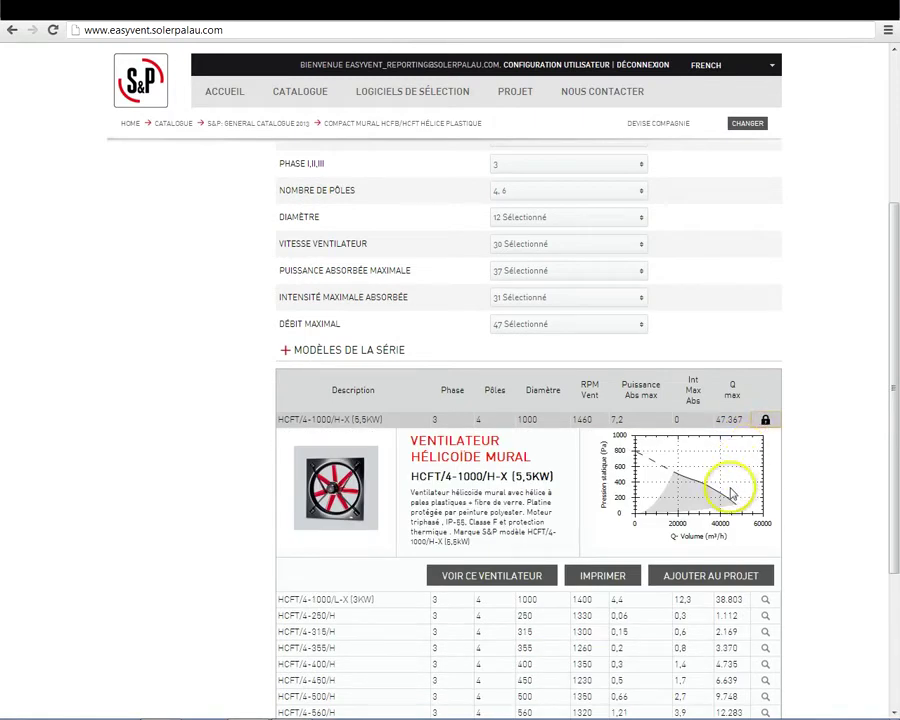
pyautogui.click(487, 601)
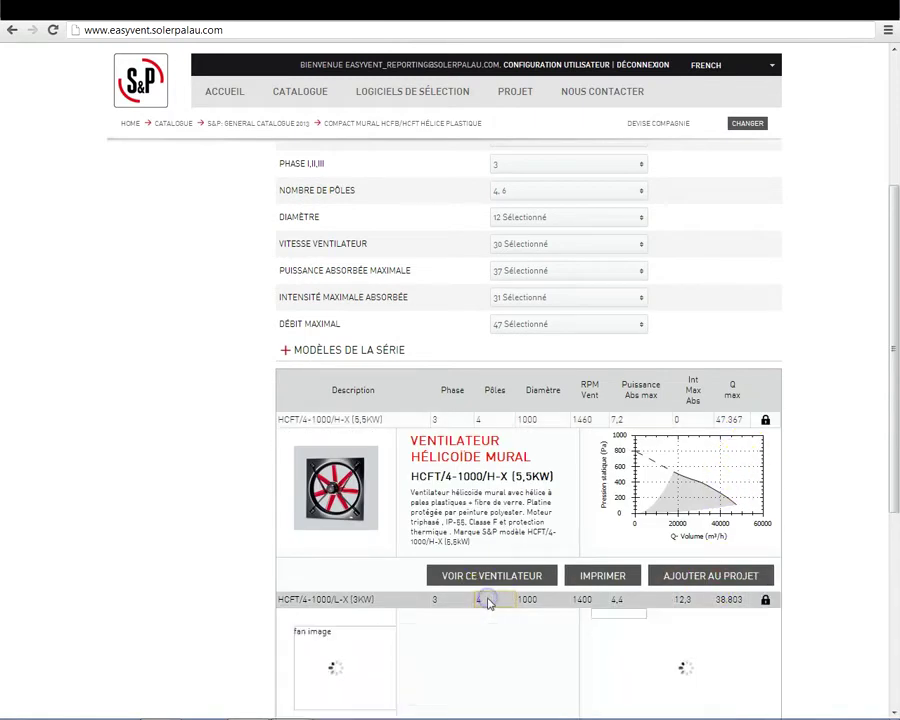
pyautogui.scroll(-1, 490, 602)
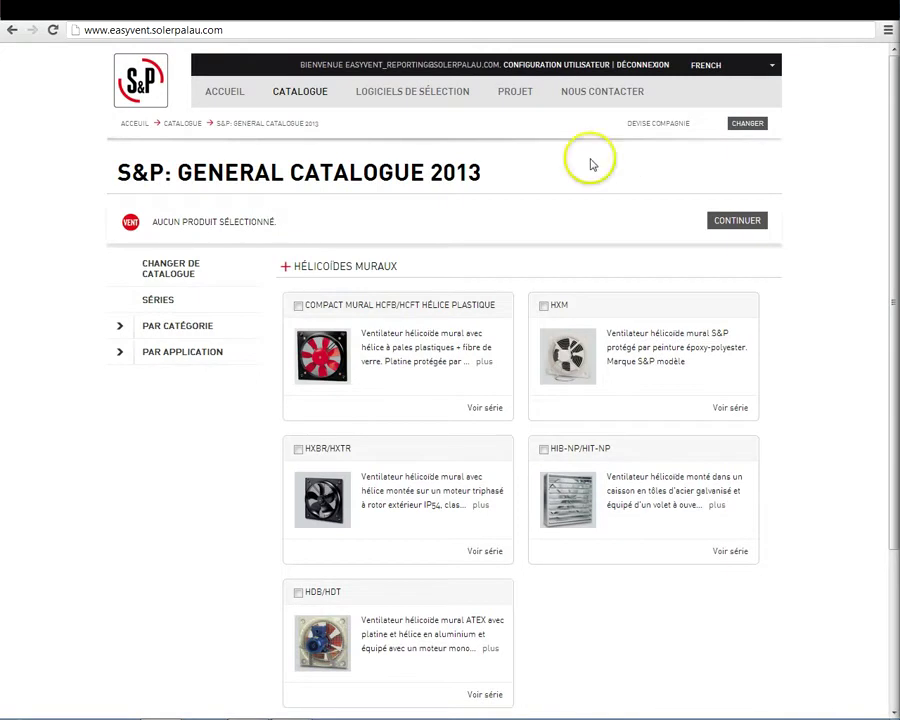
# In the General Catalogue 2013, select the wall-mounted series COMPACT MURAL HCFB/HCFT HÉLICE PLASTIQUE and HXM
pyautogui.click(297, 93)
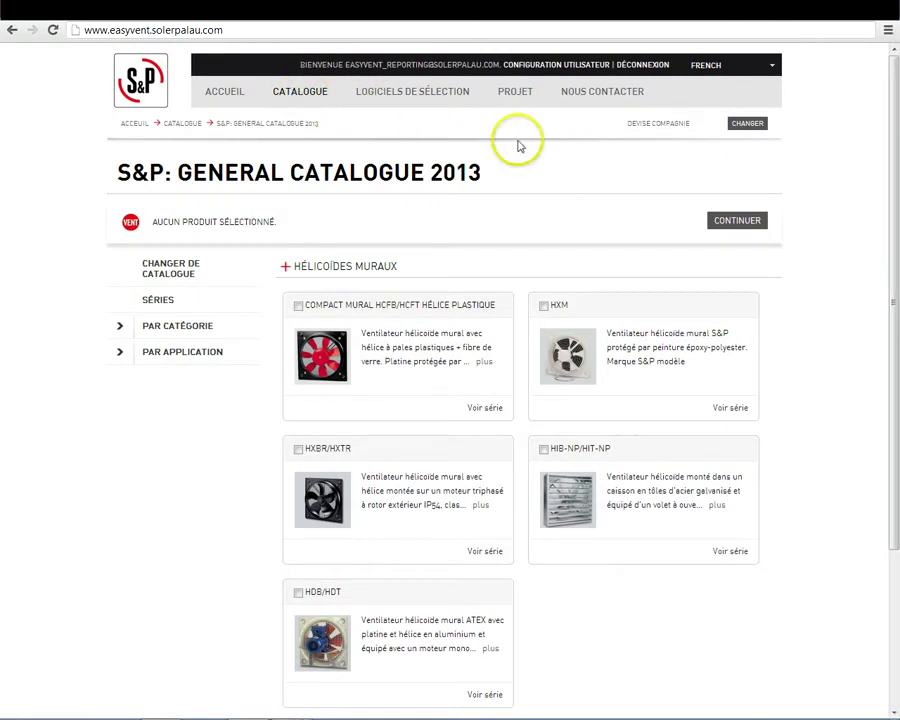
pyautogui.click(297, 307)
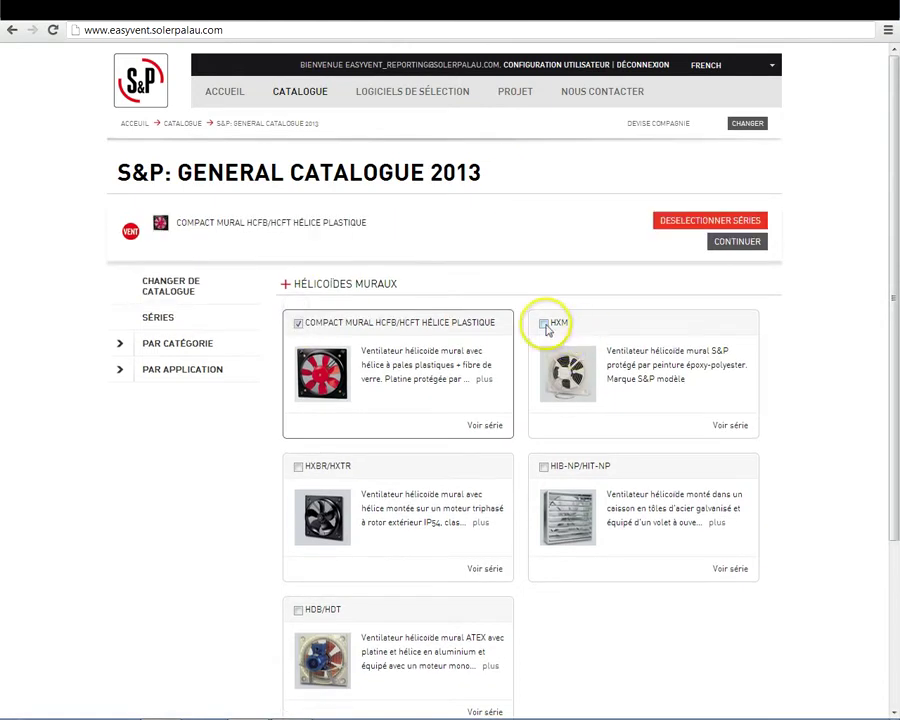
pyautogui.click(545, 325)
# Expand Hélicoïdes tubulaires and add the COMPACT TUBULAIRE TCBB/TCBT HÉLICE ALUMINIUM, TGT and THGT series to the selection
pyautogui.scroll(-5, 514, 352)
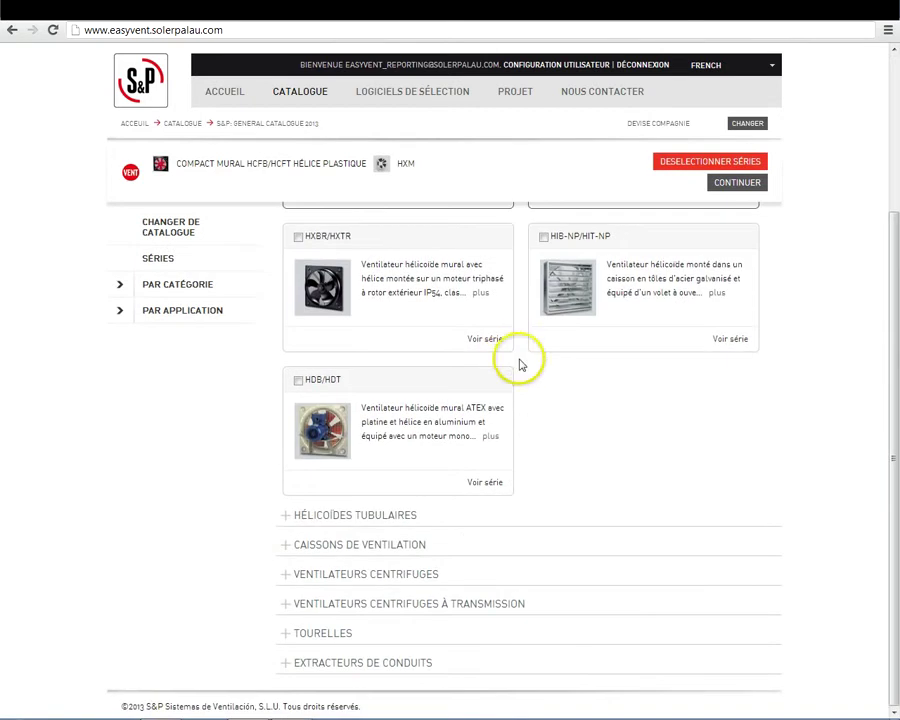
pyautogui.click(288, 516)
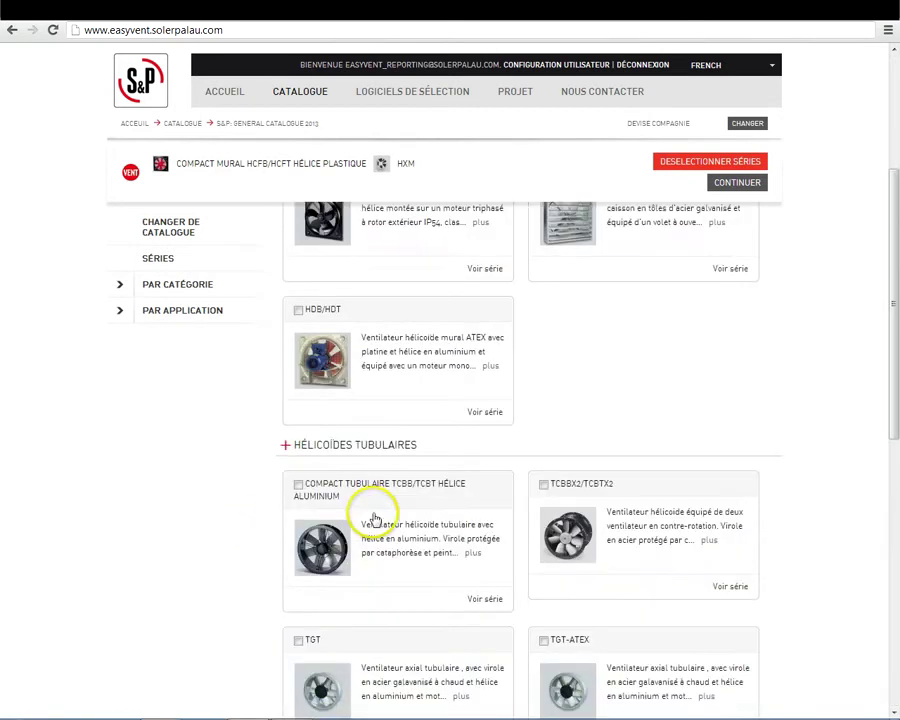
pyautogui.click(298, 484)
pyautogui.click(297, 647)
pyautogui.scroll(-2, 350, 632)
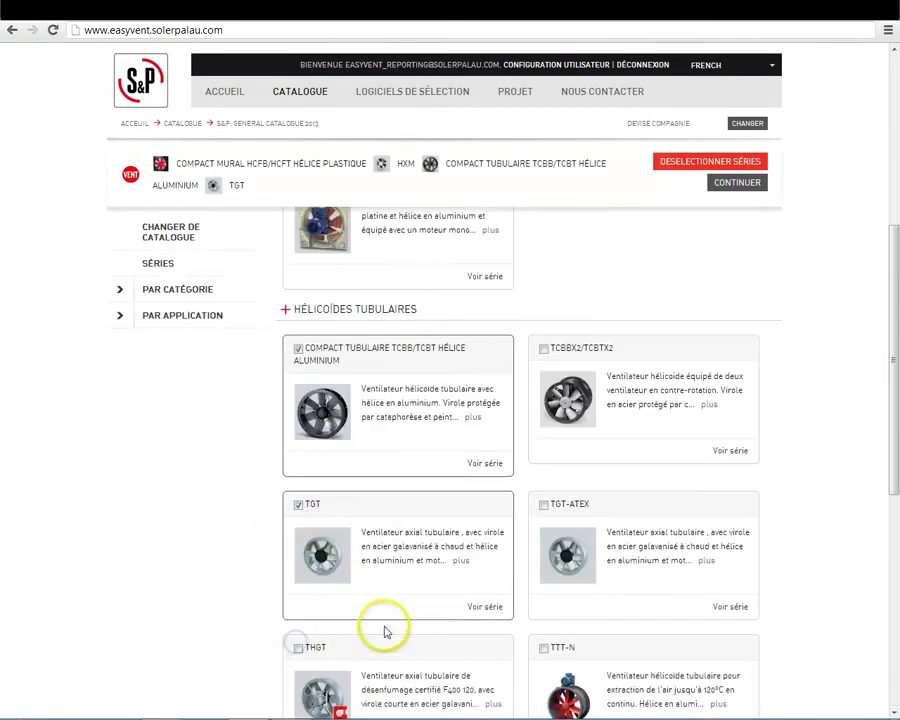
pyautogui.click(298, 648)
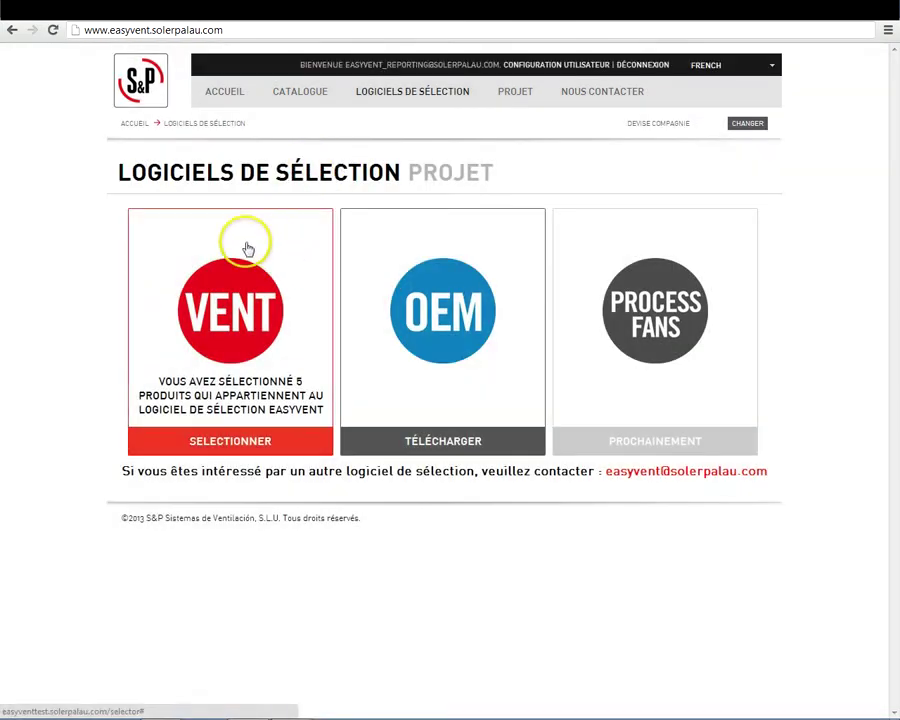
# Open the VENT selection tool and review the chosen series under Hélicoïdes muraux and Hélicoïdes tubulaires in the selection filters
pyautogui.click(230, 441)
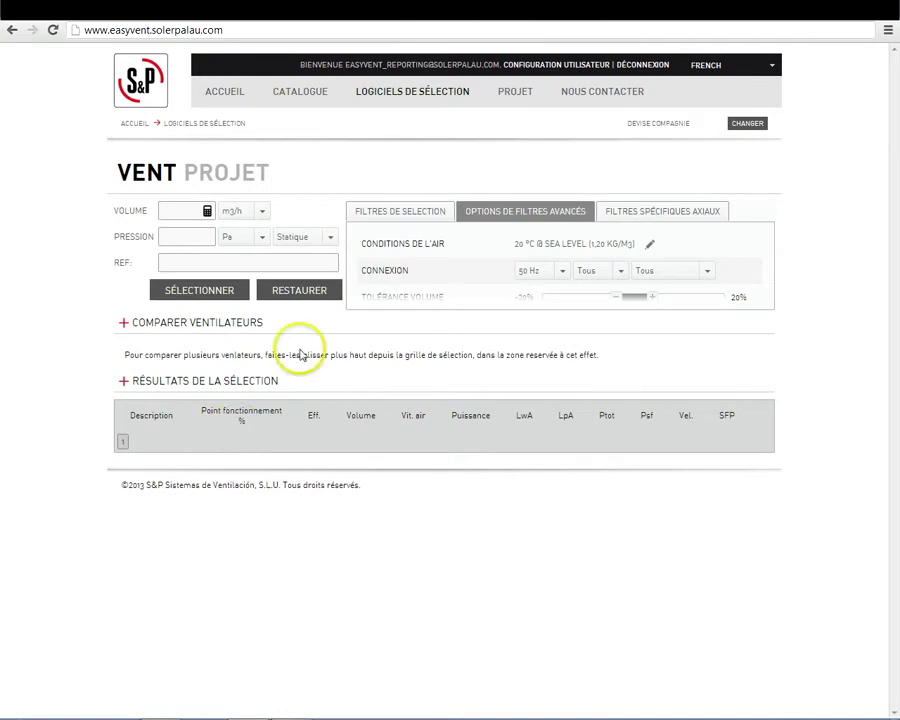
pyautogui.click(393, 213)
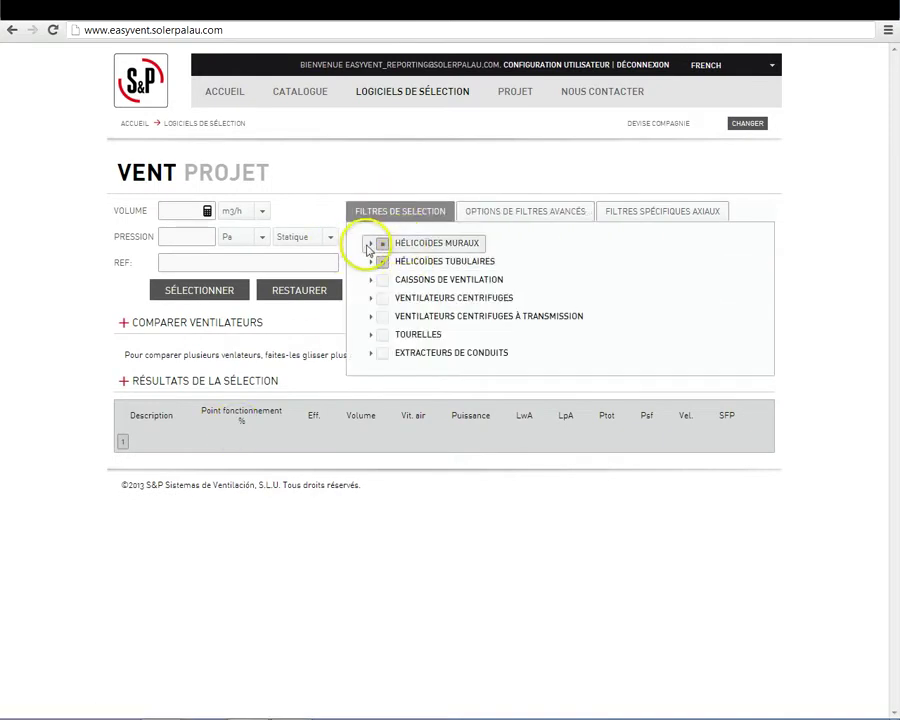
pyautogui.click(367, 244)
pyautogui.click(371, 384)
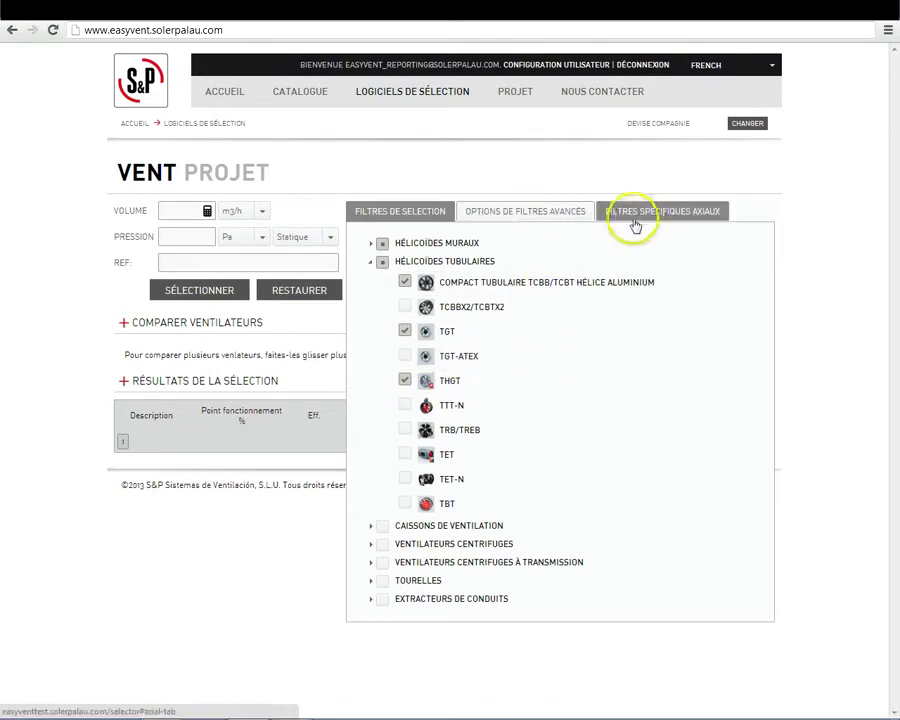
# In the advanced filter options, set the lower volume tolerance to -20%
pyautogui.click(527, 216)
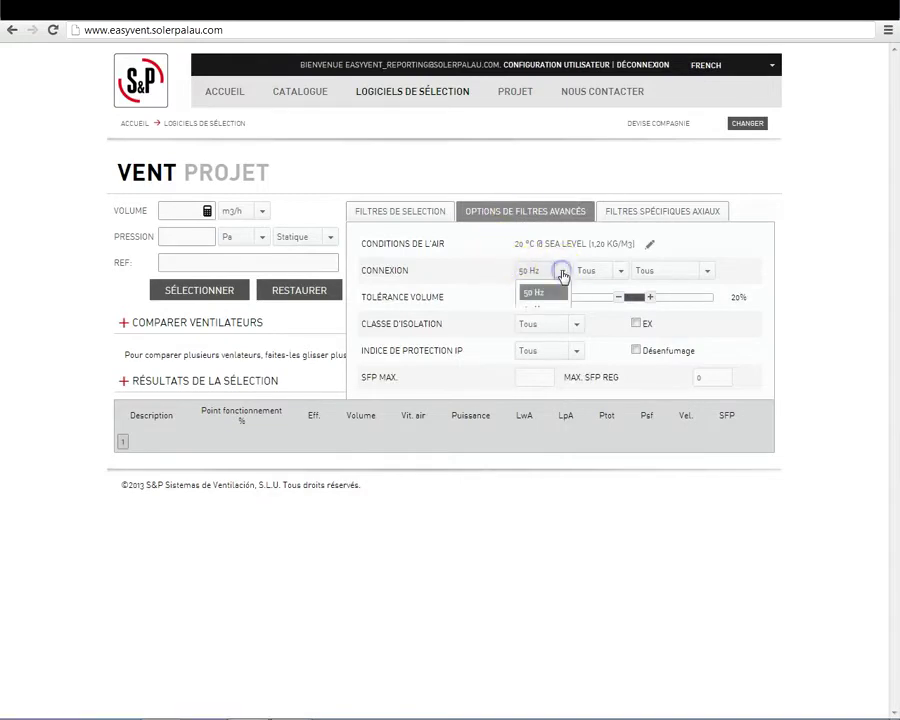
pyautogui.click(617, 272)
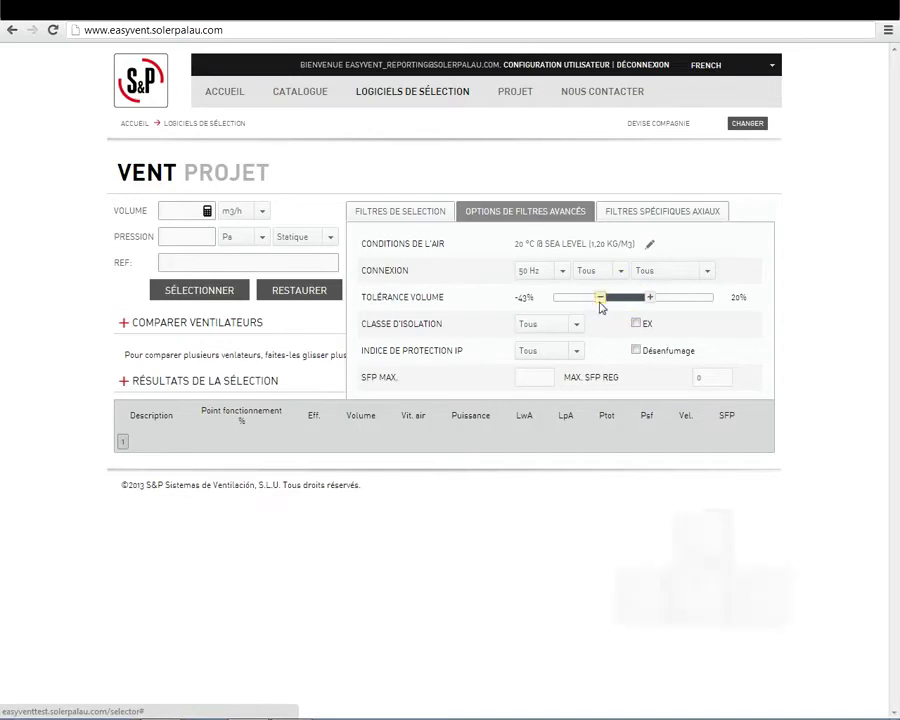
pyautogui.press('Right')
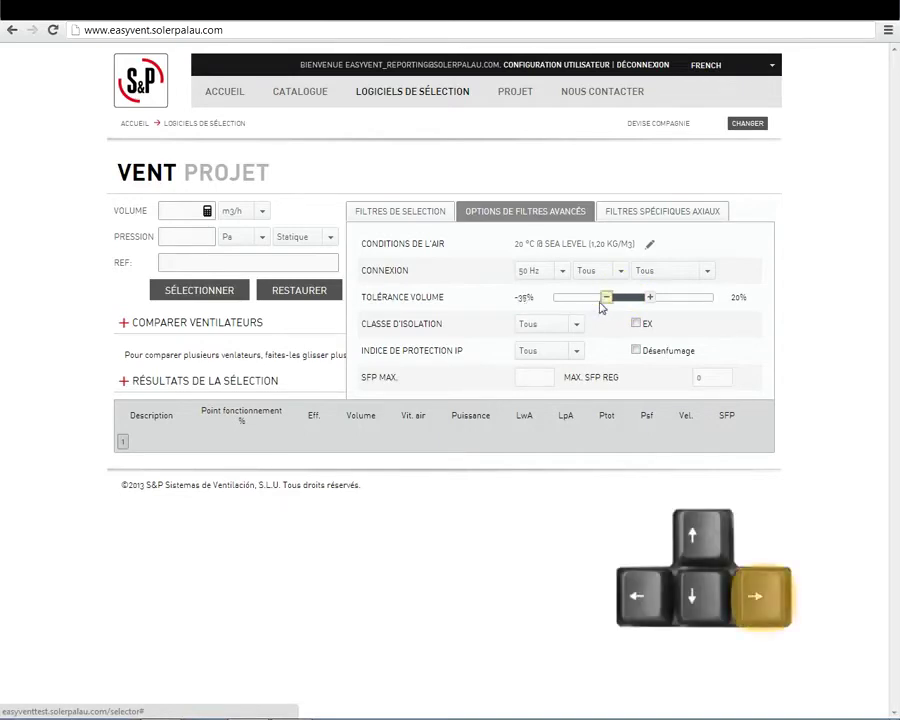
pyautogui.press('Left')
pyautogui.press('Right')
pyautogui.press('Right')
pyautogui.press('Left')
pyautogui.press('Right')
pyautogui.press('Right')
pyautogui.press('Right')
pyautogui.press('Right')
pyautogui.press('Right')
pyautogui.press('Right')
pyautogui.press('Right')
pyautogui.press('Right')
pyautogui.press('Right')
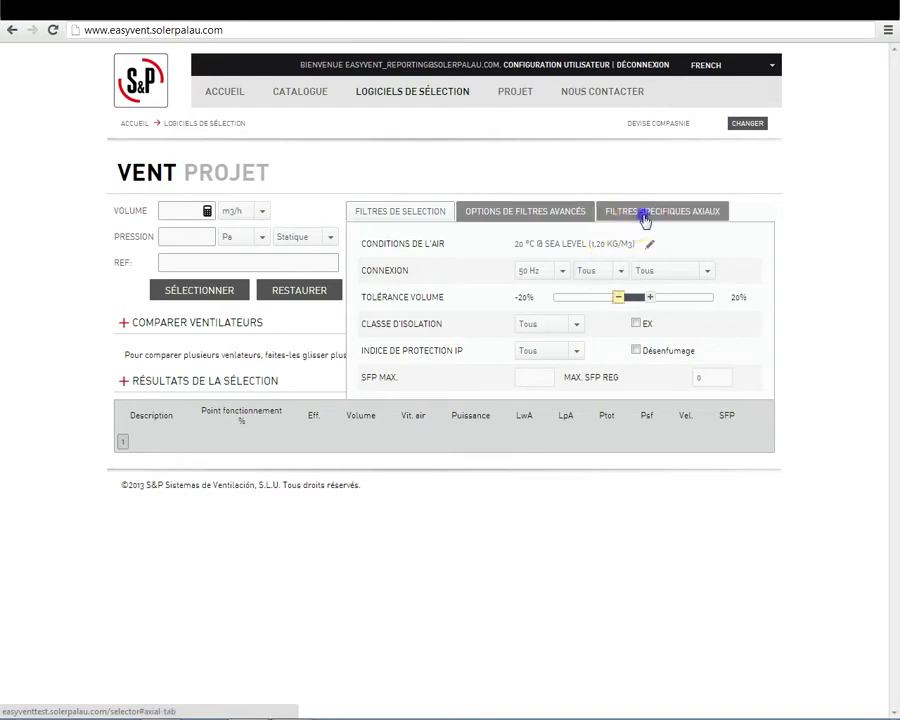
# Check the available motor types in the axial-specific filters
pyautogui.click(645, 216)
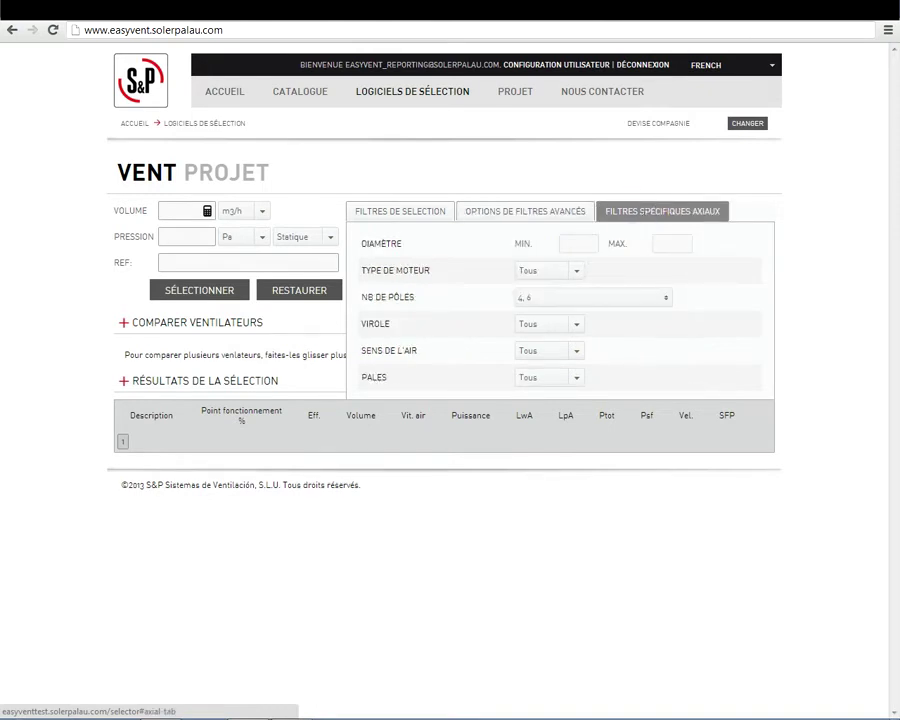
pyautogui.click(576, 274)
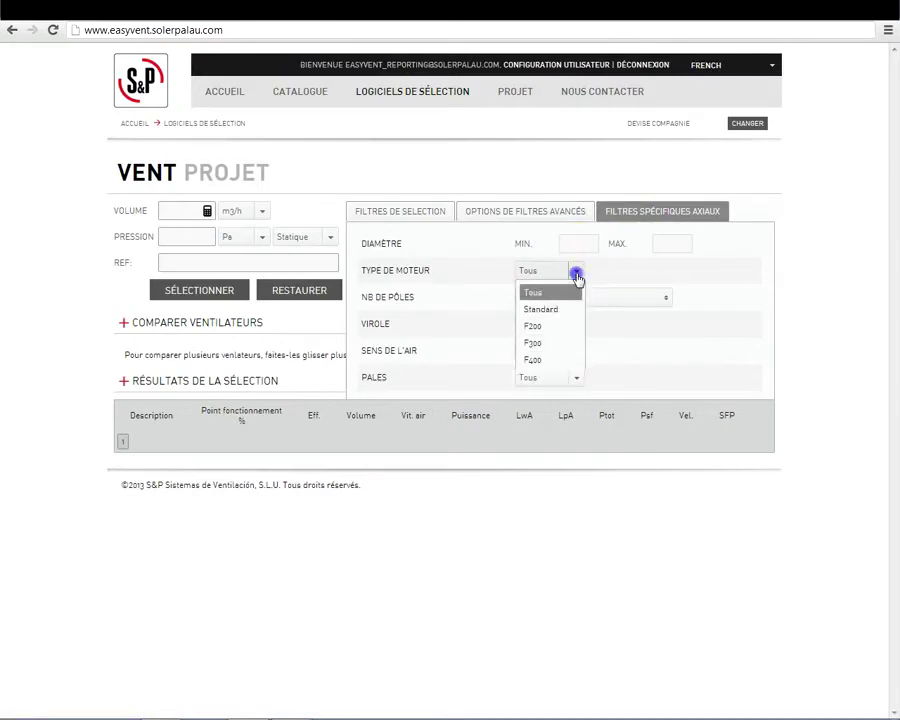
pyautogui.click(577, 276)
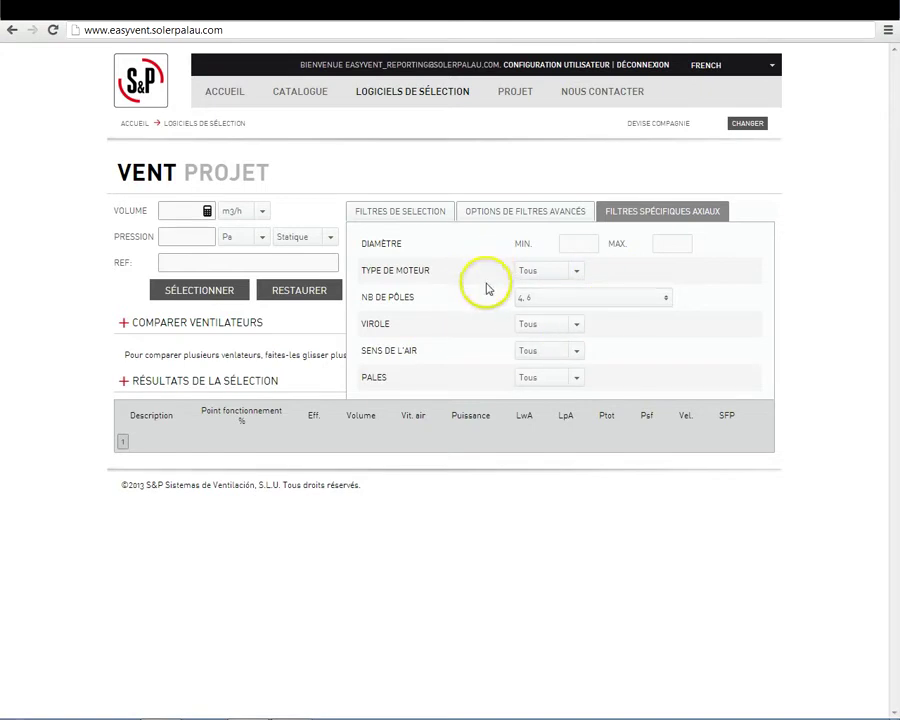
# Run the fan selection for a volume of 1500 m3/h and a static pressure of 50 Pa, and look through the results
pyautogui.click(167, 211)
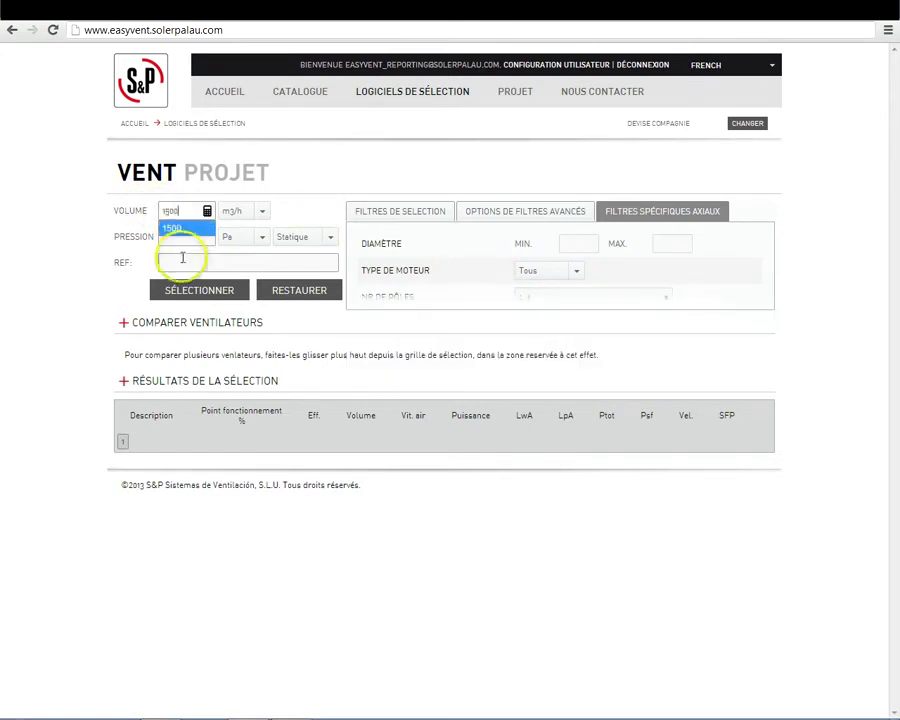
pyautogui.click(173, 229)
pyautogui.click(186, 238)
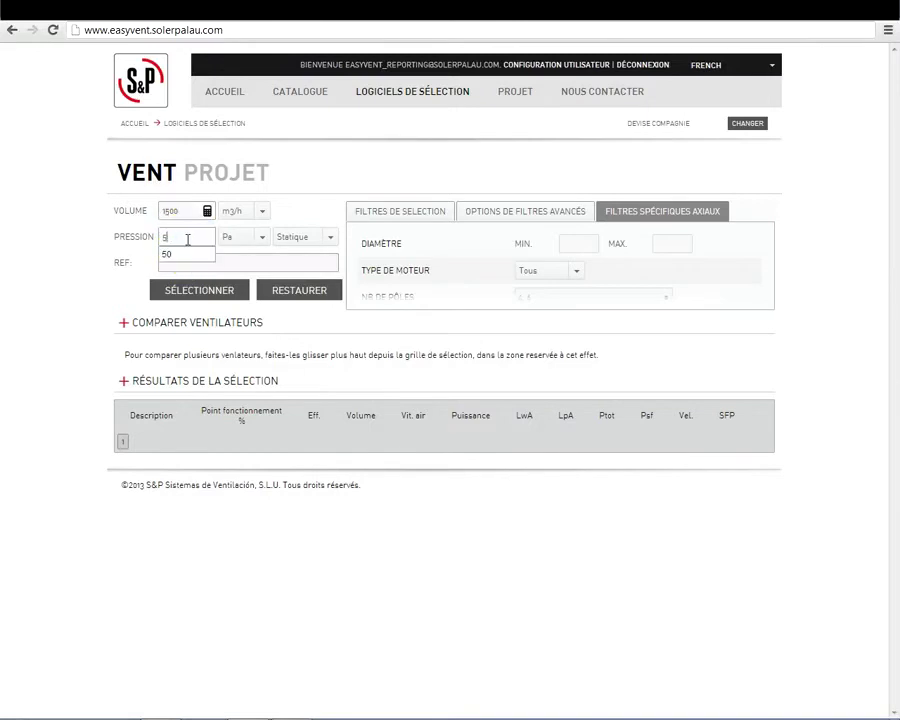
pyautogui.write('50')
pyautogui.click(195, 291)
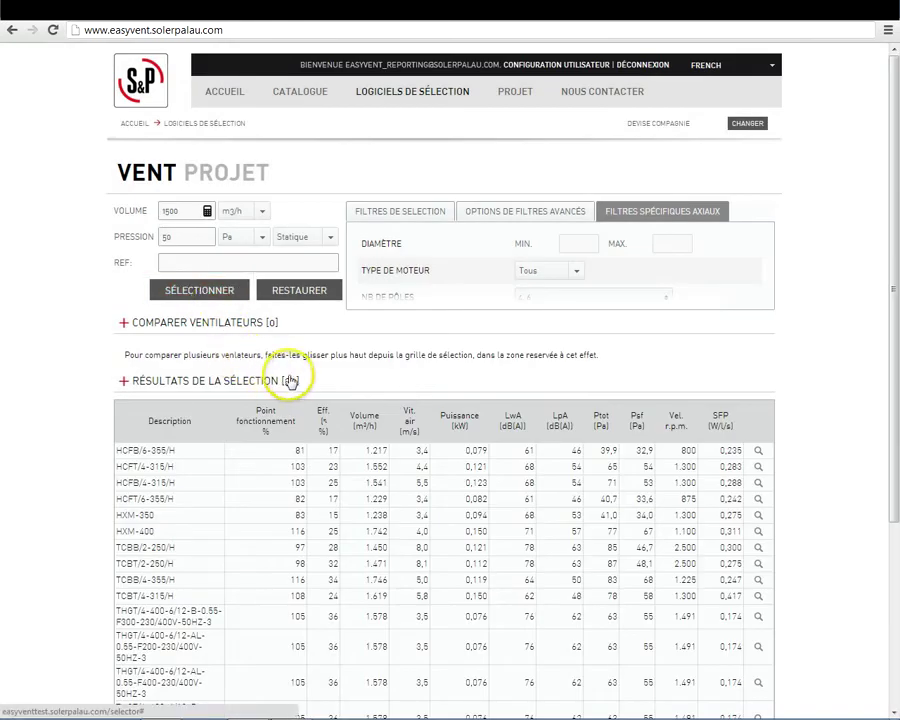
pyautogui.scroll(-3, 297, 566)
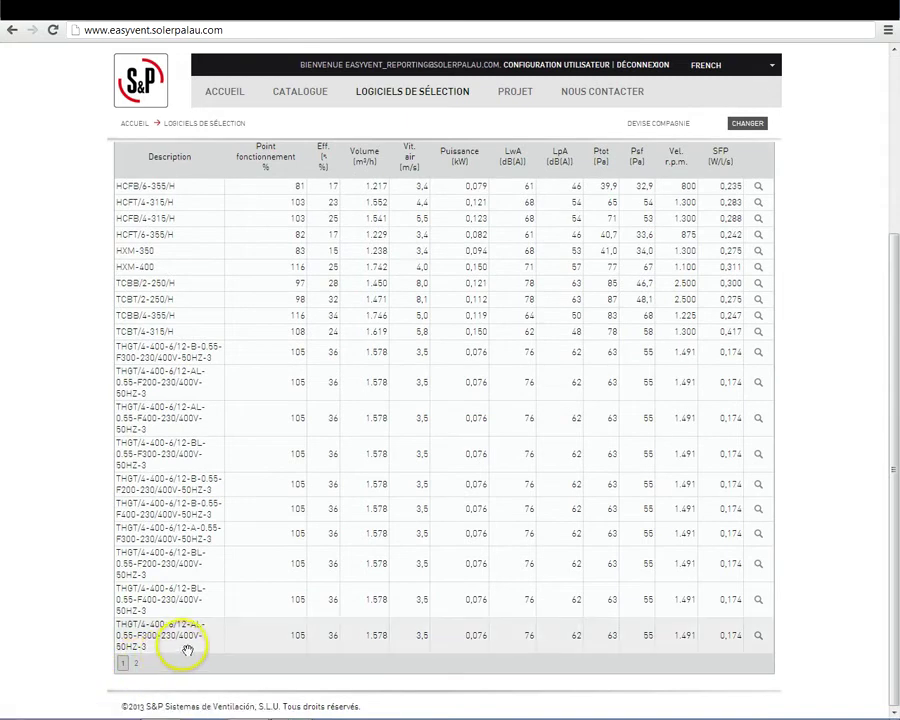
pyautogui.scroll(3, 261, 635)
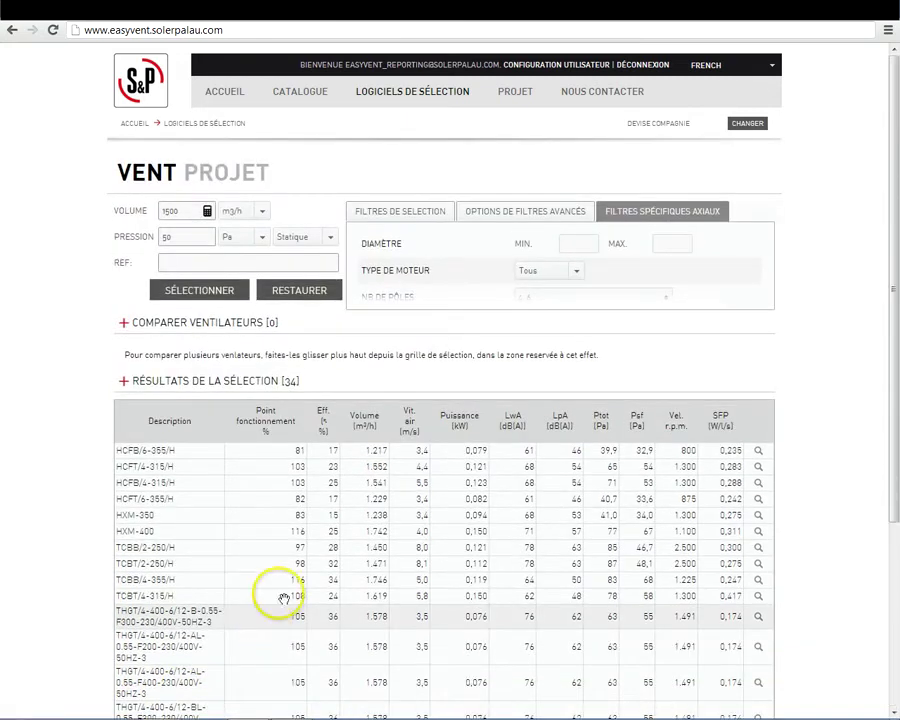
# Preview the details and curves of HCFB/6-355/H and HCFT/4-315/H in the selection results, and collapse both previews
pyautogui.click(758, 451)
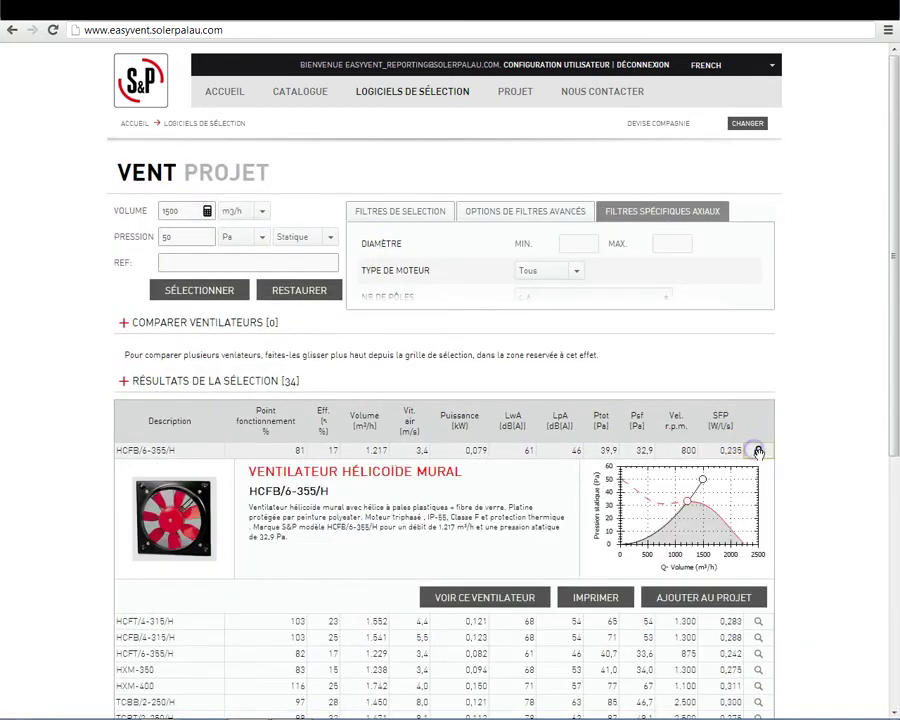
pyautogui.click(595, 598)
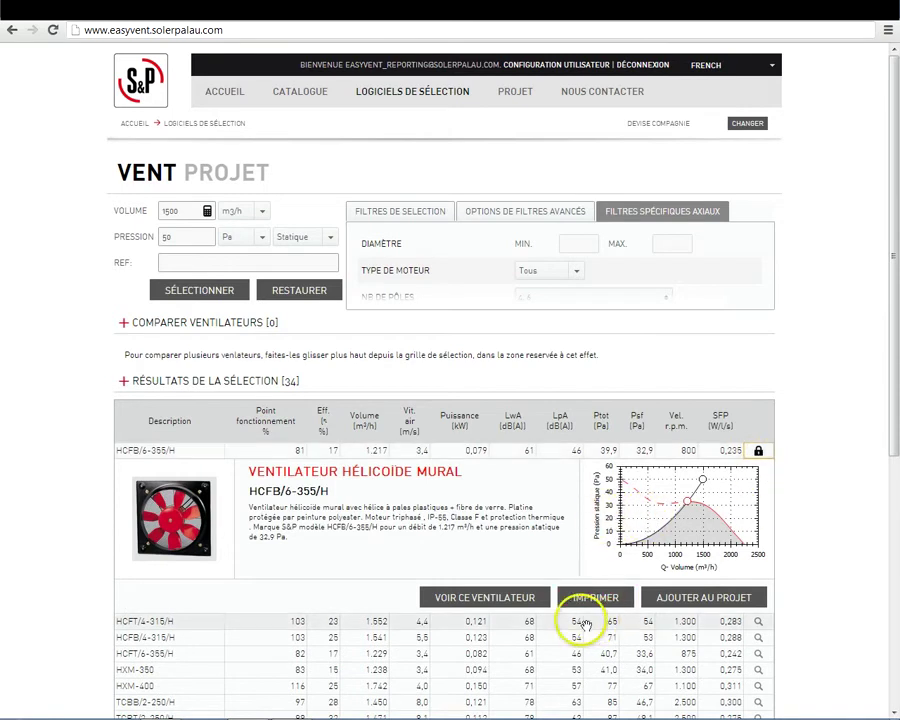
pyautogui.click(581, 622)
pyautogui.scroll(-2, 582, 620)
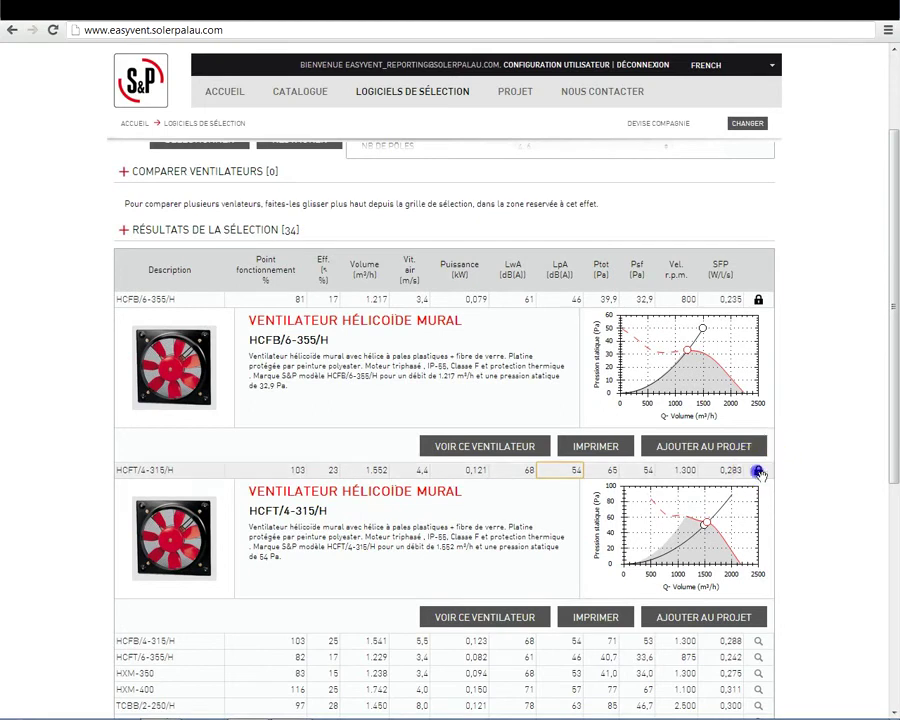
pyautogui.click(758, 469)
pyautogui.click(760, 299)
pyautogui.scroll(3, 759, 325)
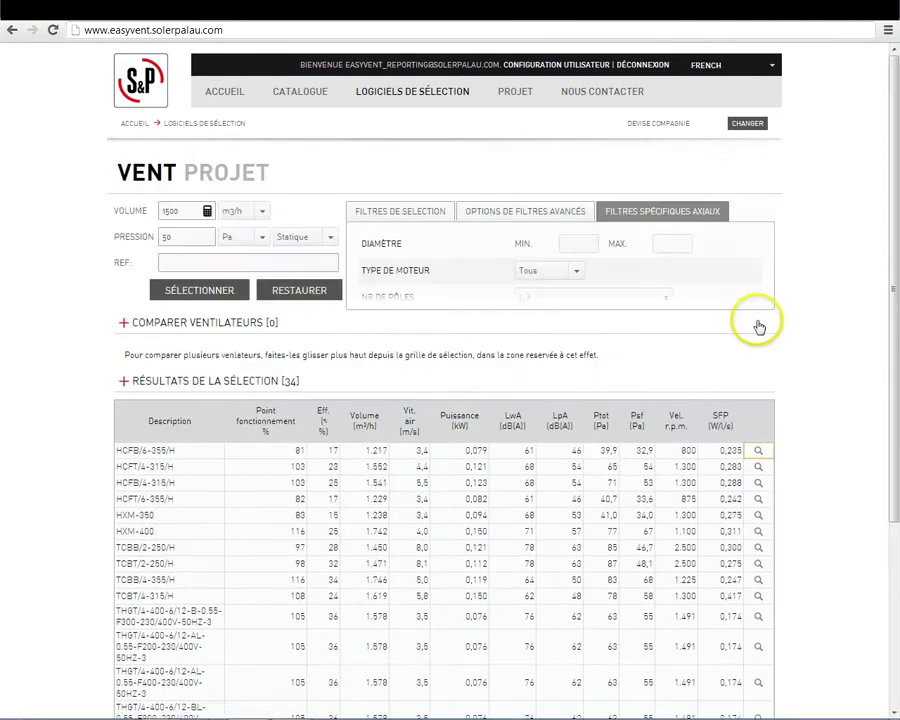
# Compare fans HCFB/6-355/H and HCFT/4-315/H, checking the first one's details, and clear both from the comparison
pyautogui.scroll(-1, 763, 330)
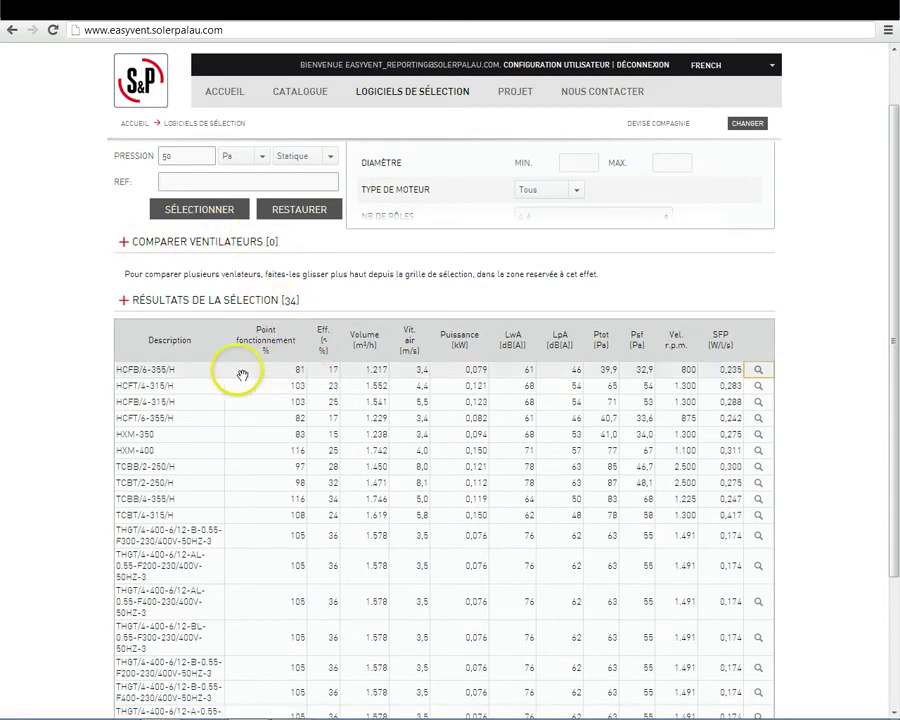
pyautogui.moveTo(207, 371); pyautogui.dragTo(295, 257)
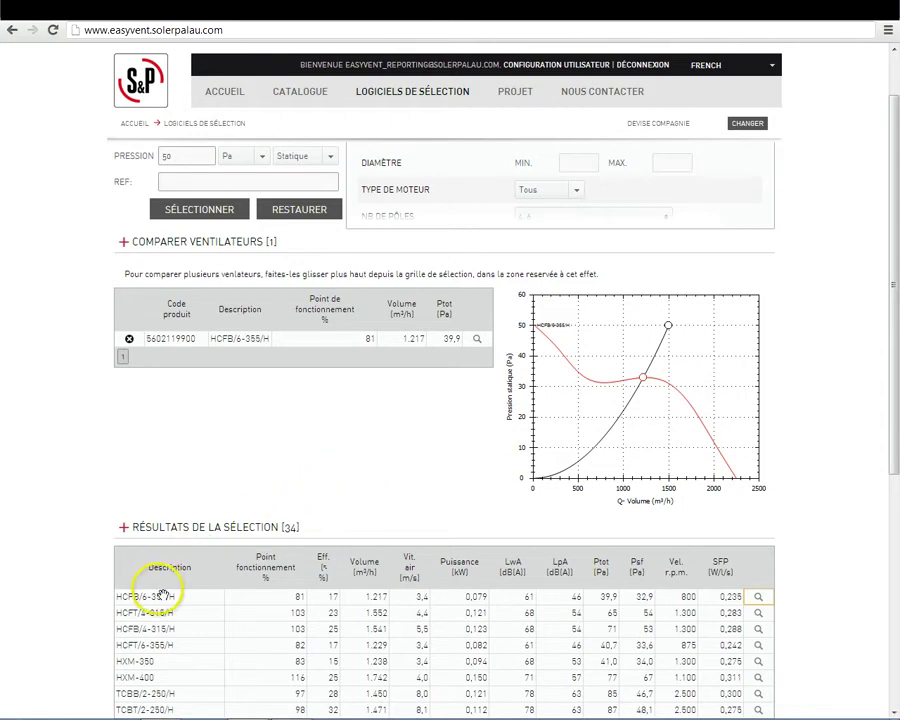
pyautogui.moveTo(163, 614); pyautogui.dragTo(230, 261)
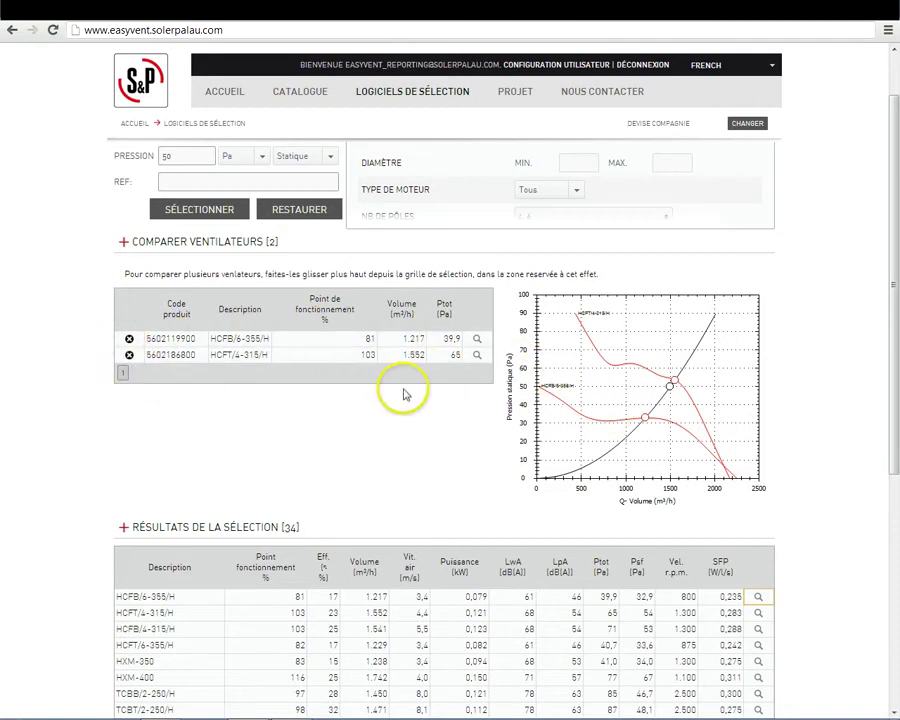
pyautogui.click(477, 339)
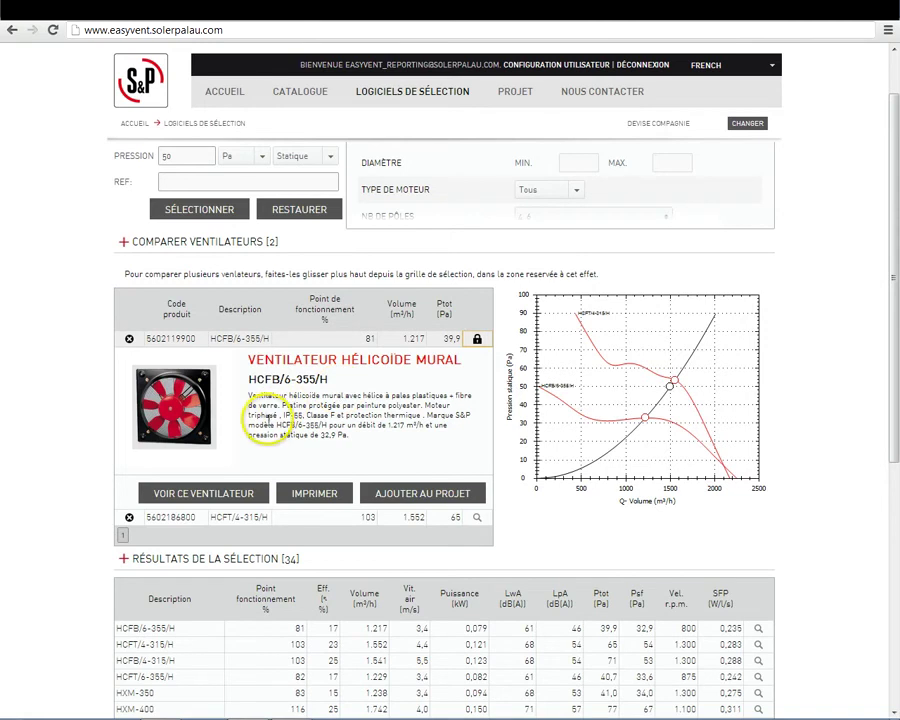
pyautogui.click(129, 340)
pyautogui.click(129, 341)
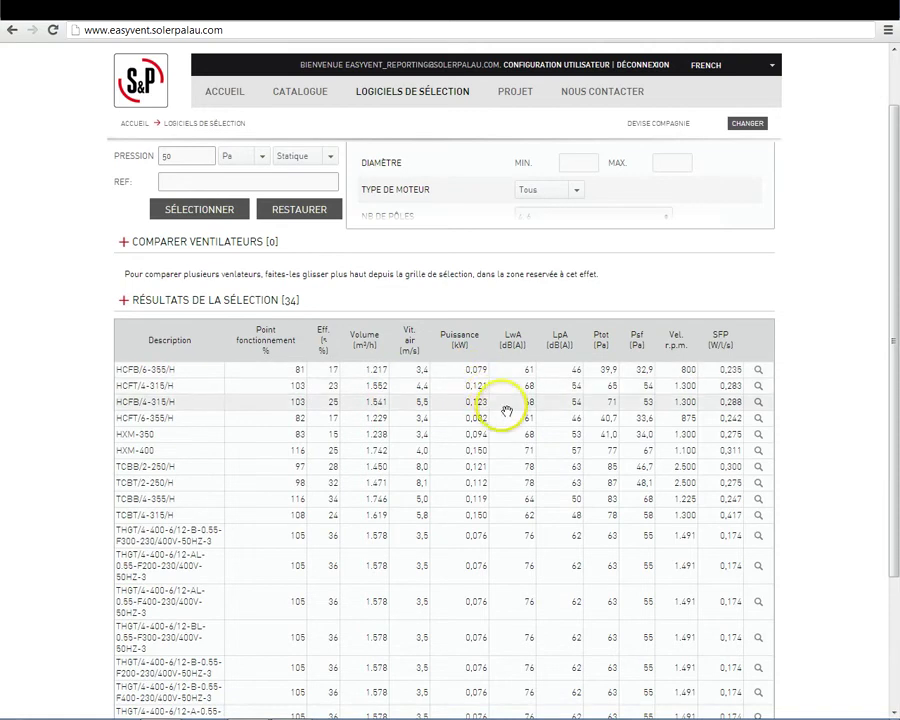
# Open the HXM-350 fan page and pick a new requested duty point at about 1323 m³/h and 22 Pa on its pressure graph
pyautogui.click(759, 435)
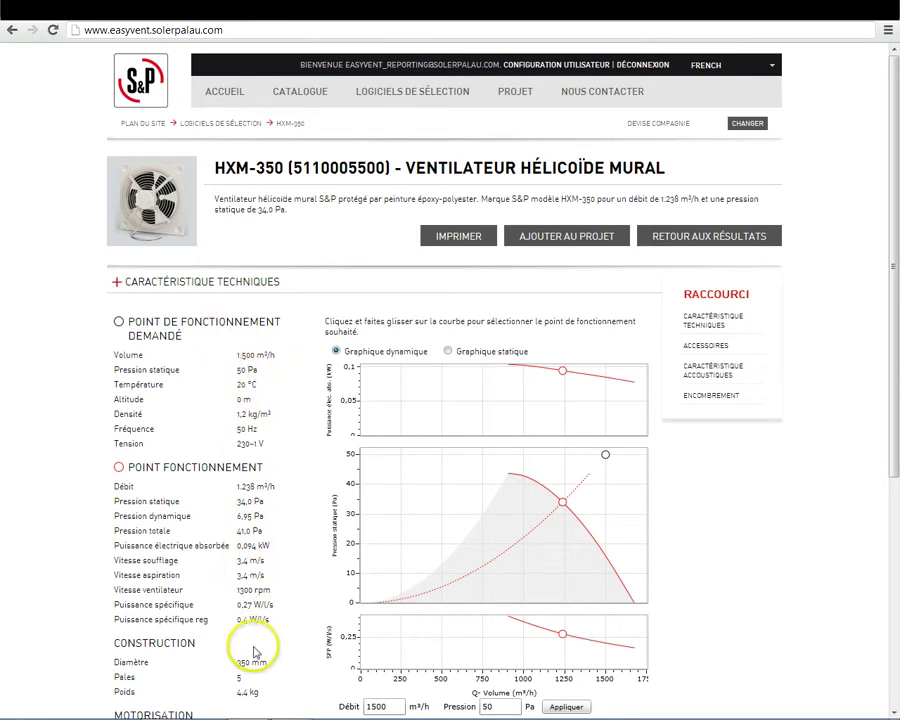
pyautogui.scroll(-3, 296, 634)
pyautogui.scroll(-1, 297, 620)
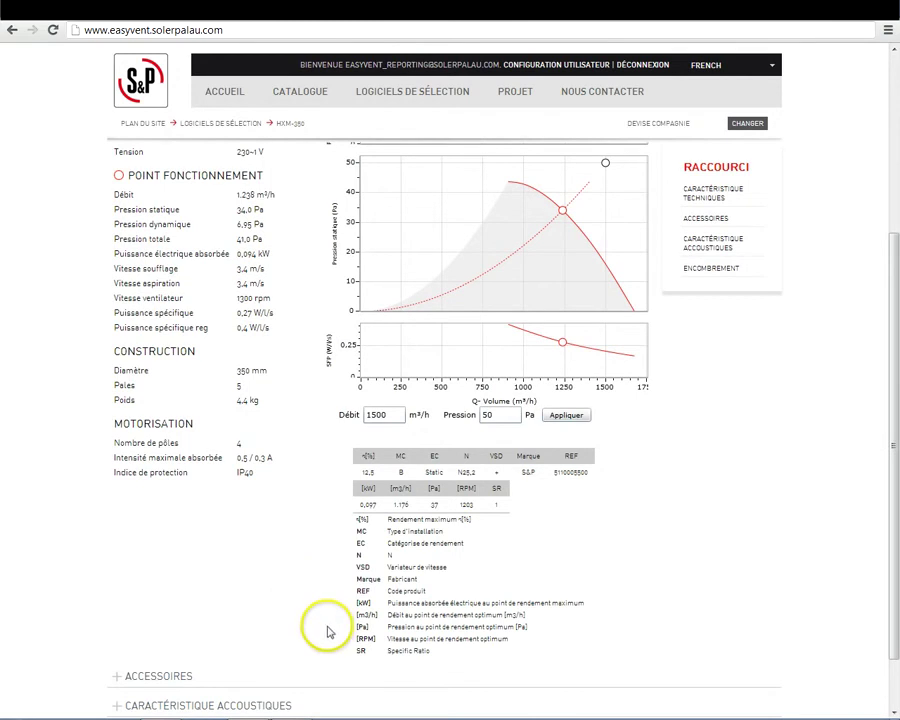
pyautogui.scroll(4, 311, 580)
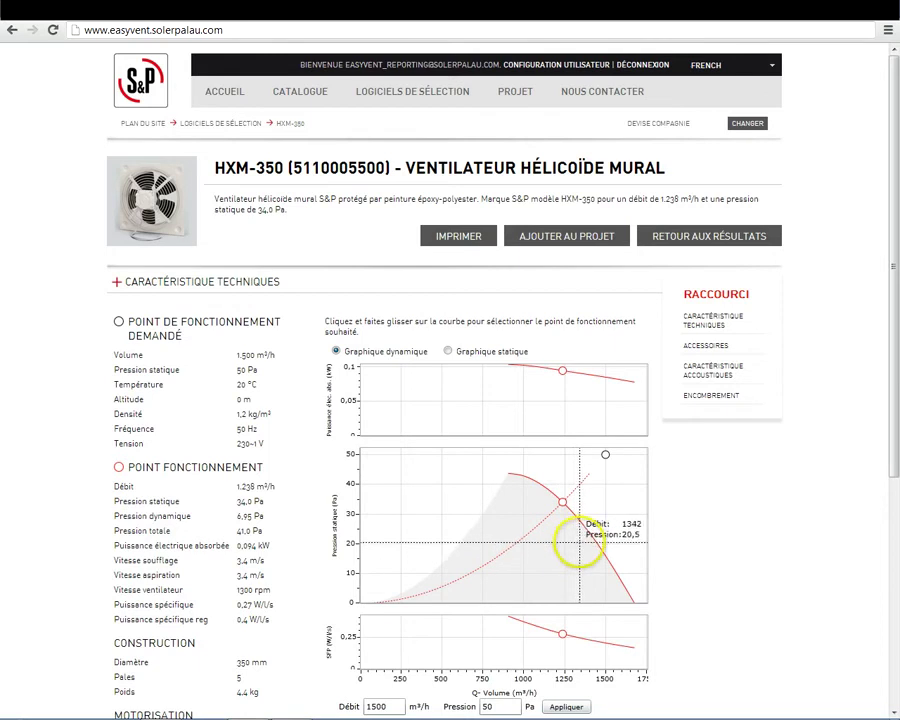
pyautogui.click(575, 537)
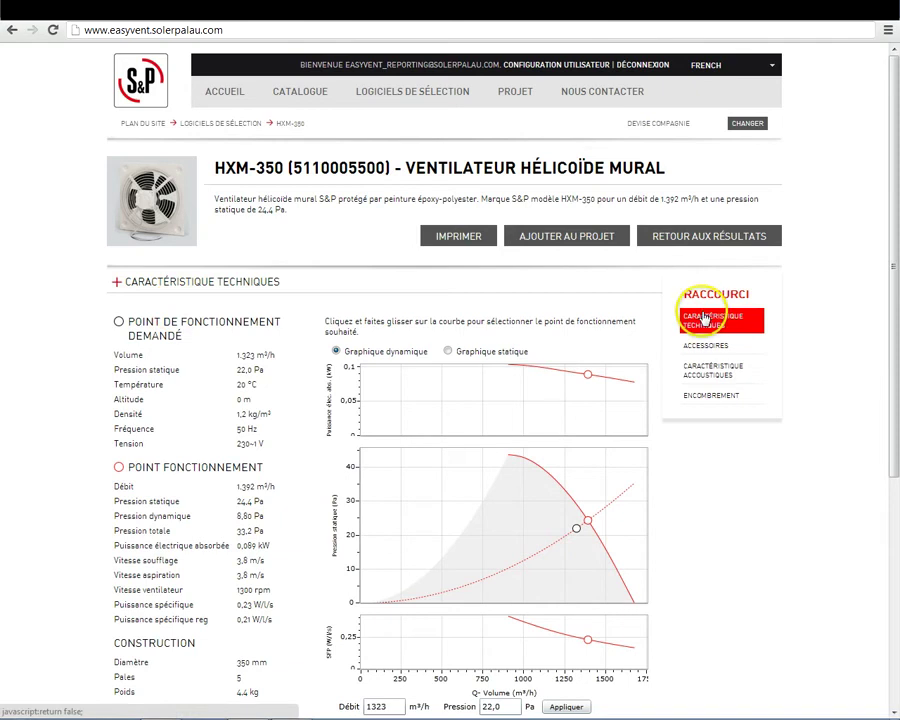
# Add one PER-355 CN shutter to the HXM-350's accessories, save it, and check the accessories section
pyautogui.click(708, 347)
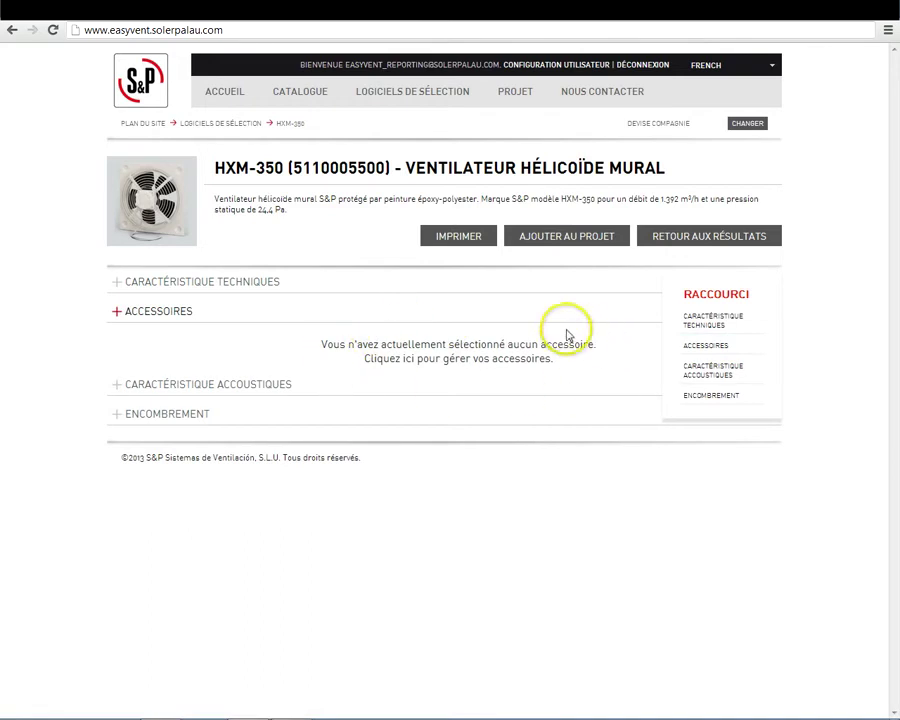
pyautogui.click(503, 362)
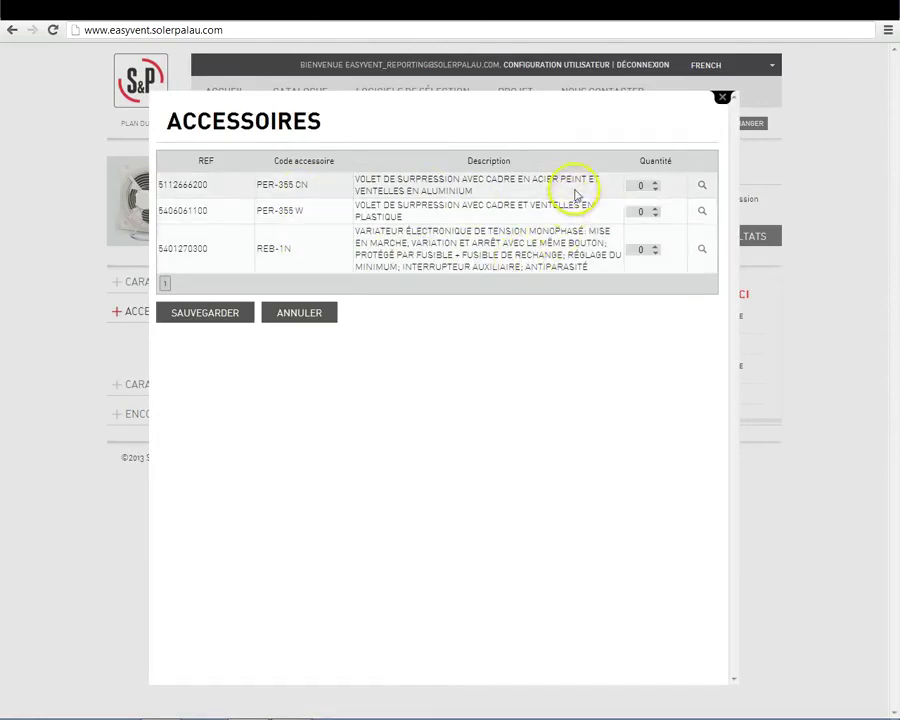
pyautogui.click(705, 185)
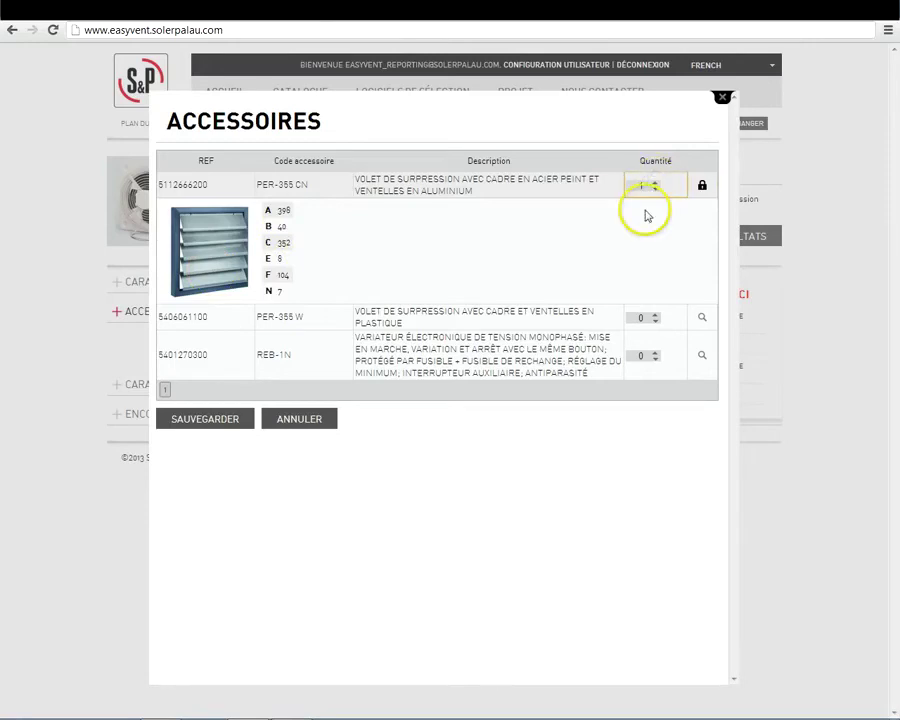
pyautogui.click(207, 419)
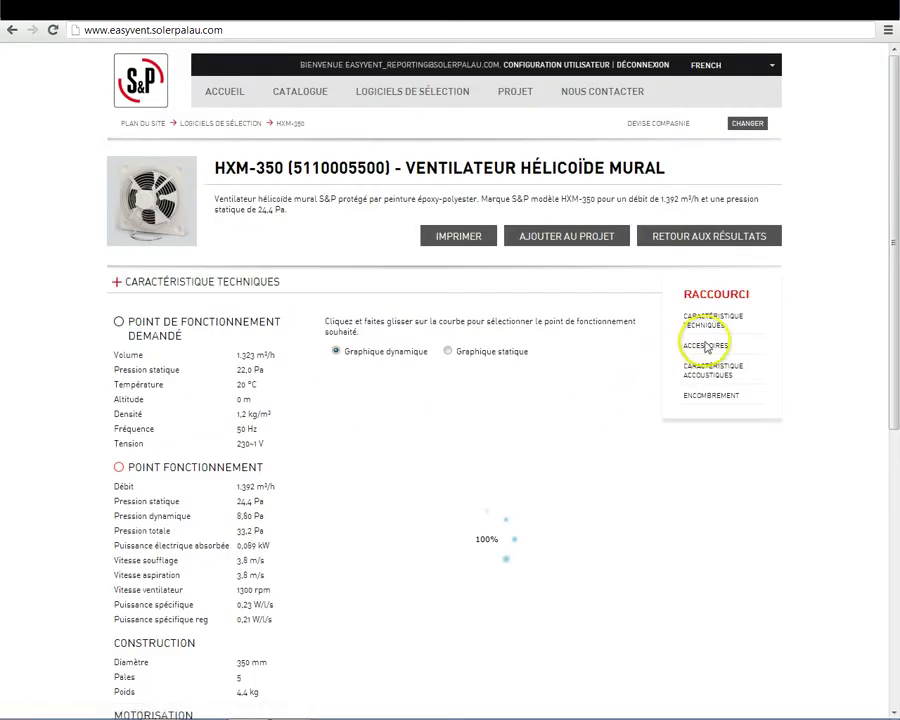
pyautogui.click(707, 347)
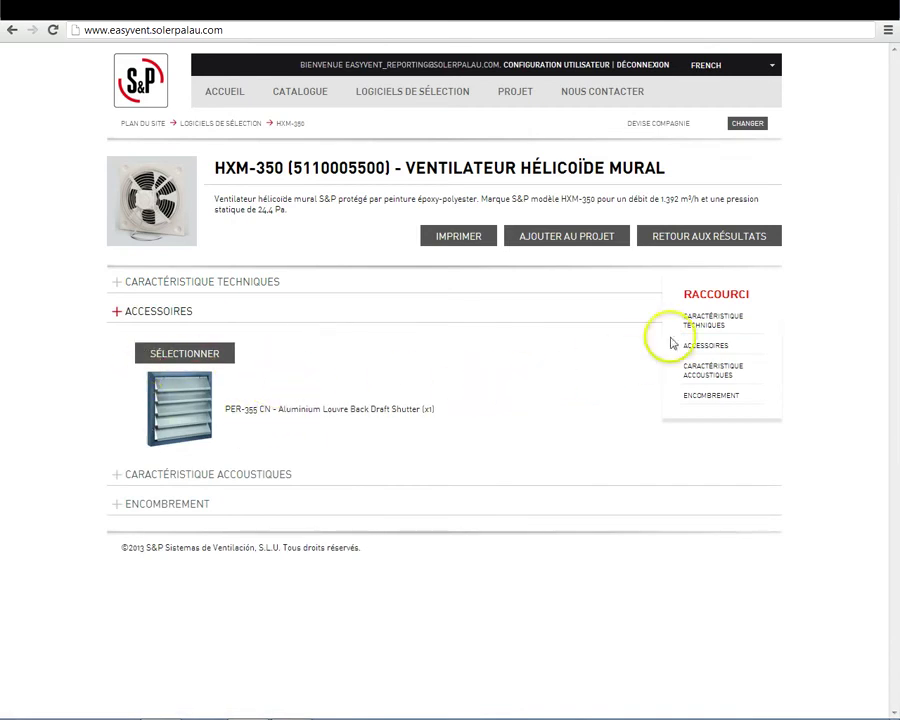
# Review the HXM-350's acoustic characteristics, its dimension drawing and its 3D model
pyautogui.click(716, 372)
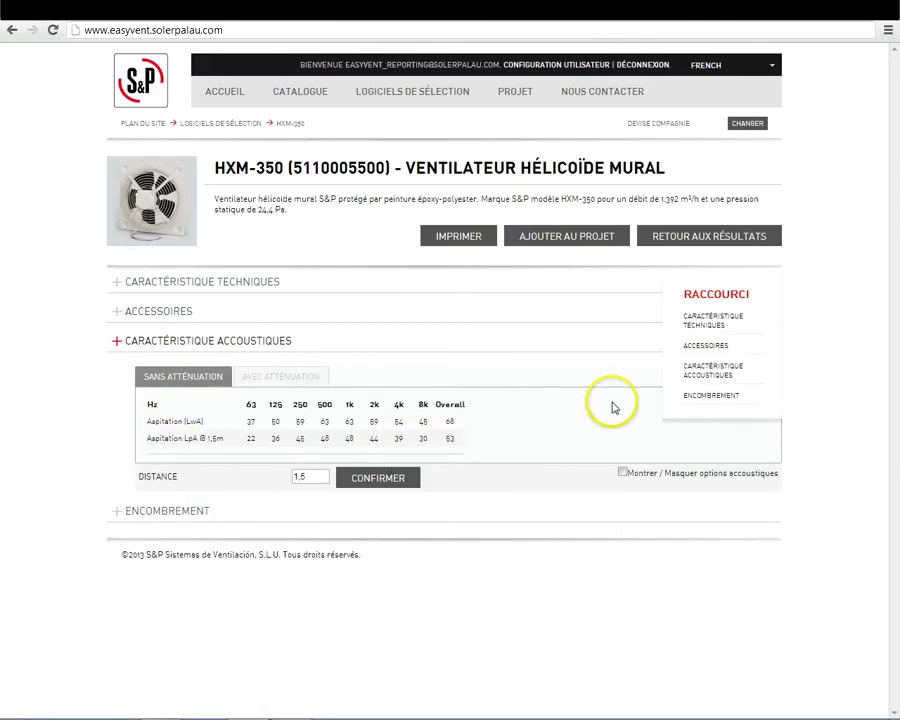
pyautogui.click(722, 397)
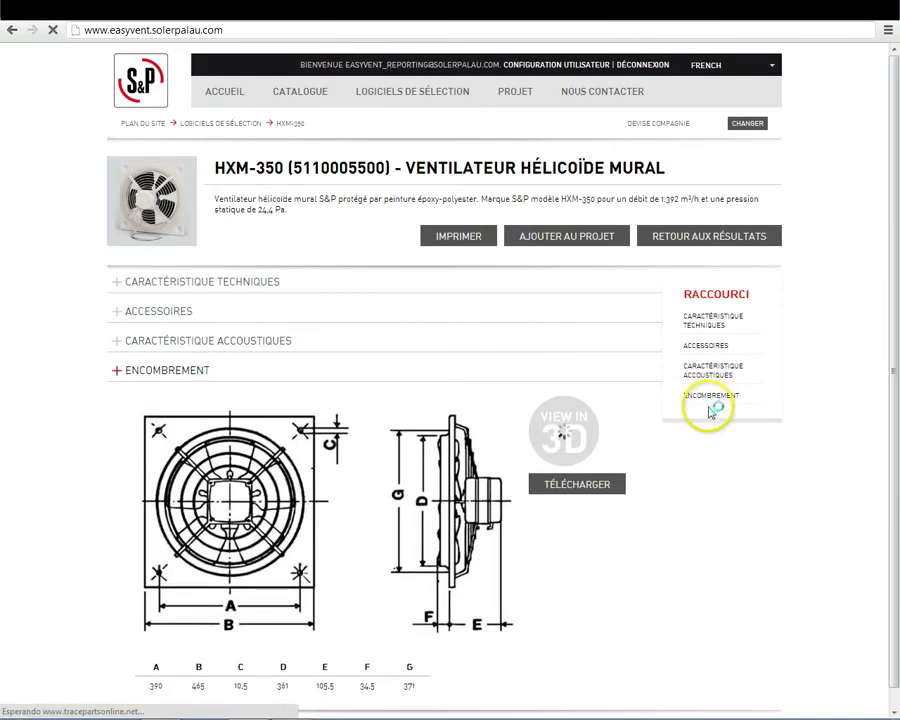
pyautogui.click(576, 414)
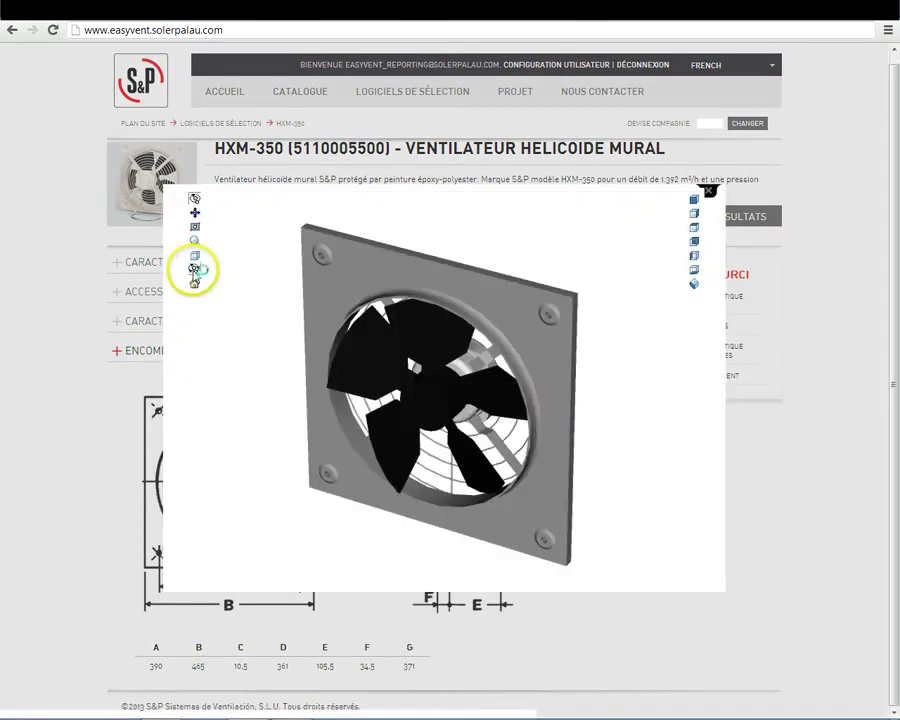
pyautogui.click(195, 269)
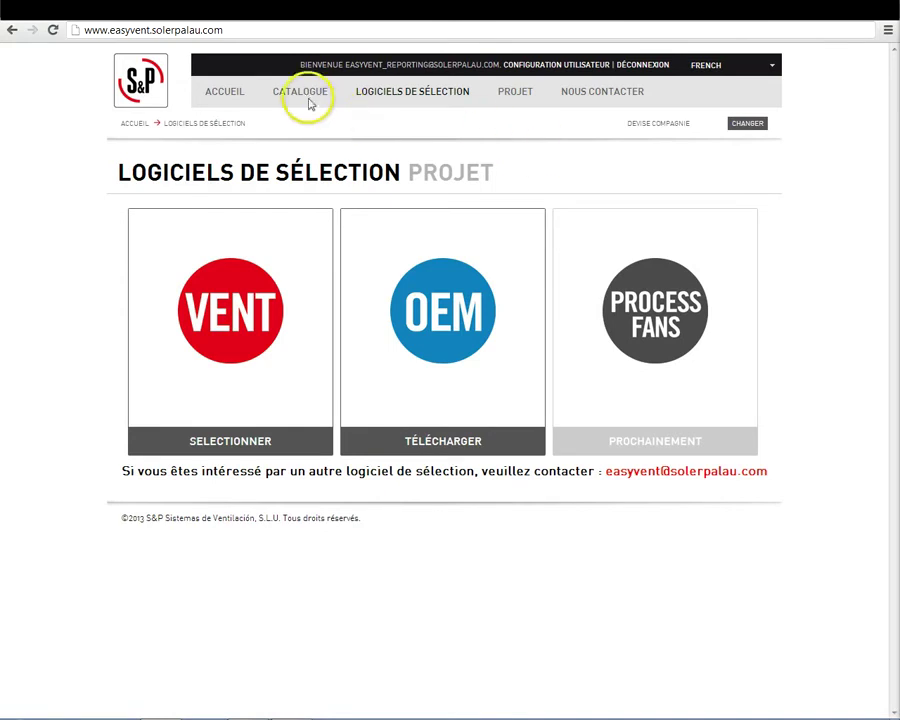
# Reopen the VENT selection tool and deselect every series under Hélicoïdes muraux in the selection filters
pyautogui.click(407, 93)
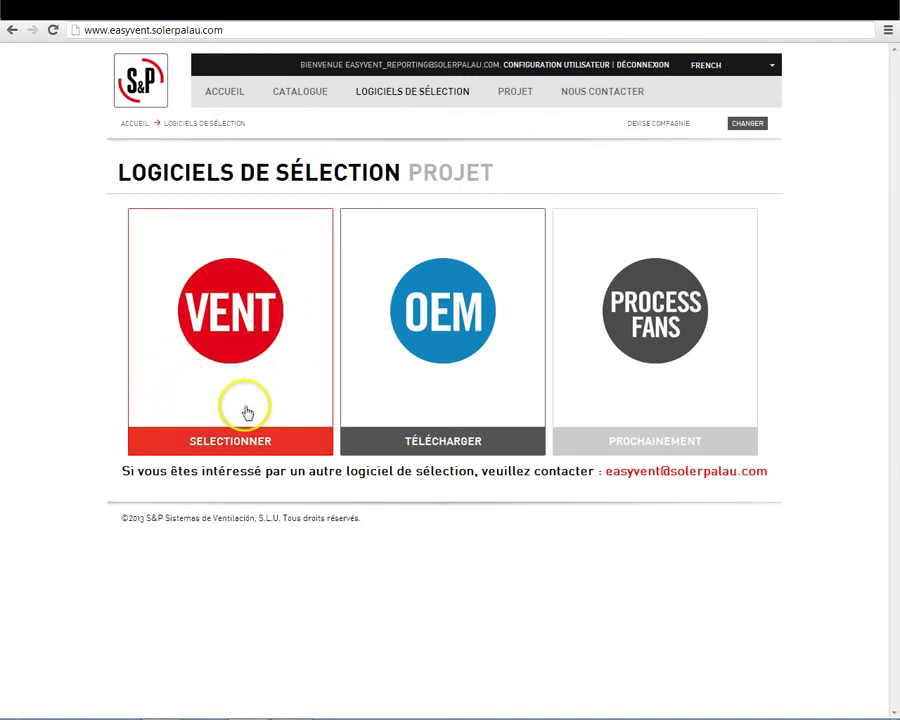
pyautogui.click(245, 452)
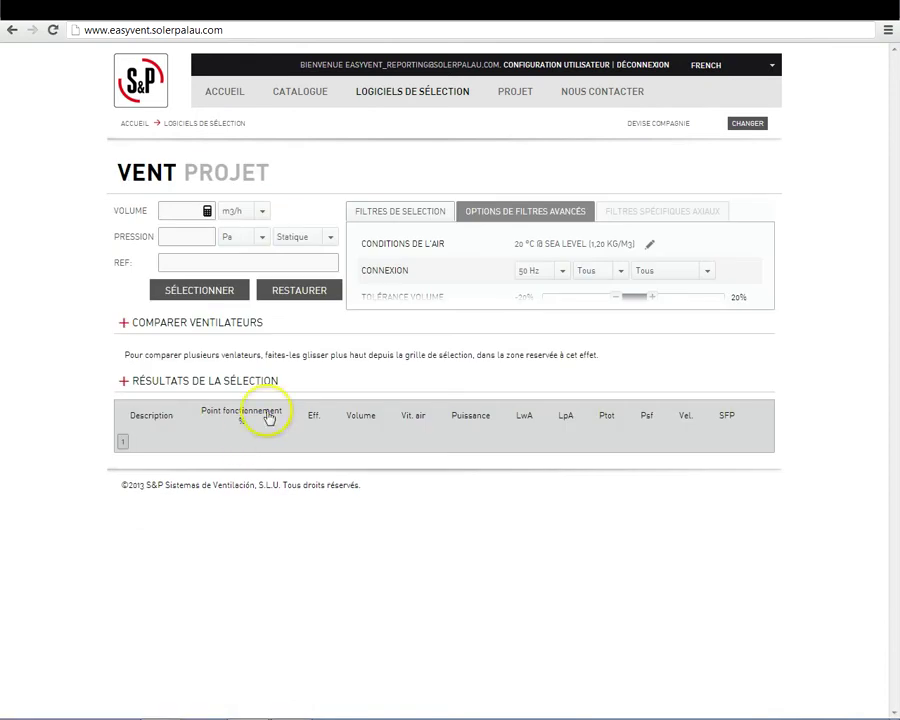
pyautogui.click(382, 210)
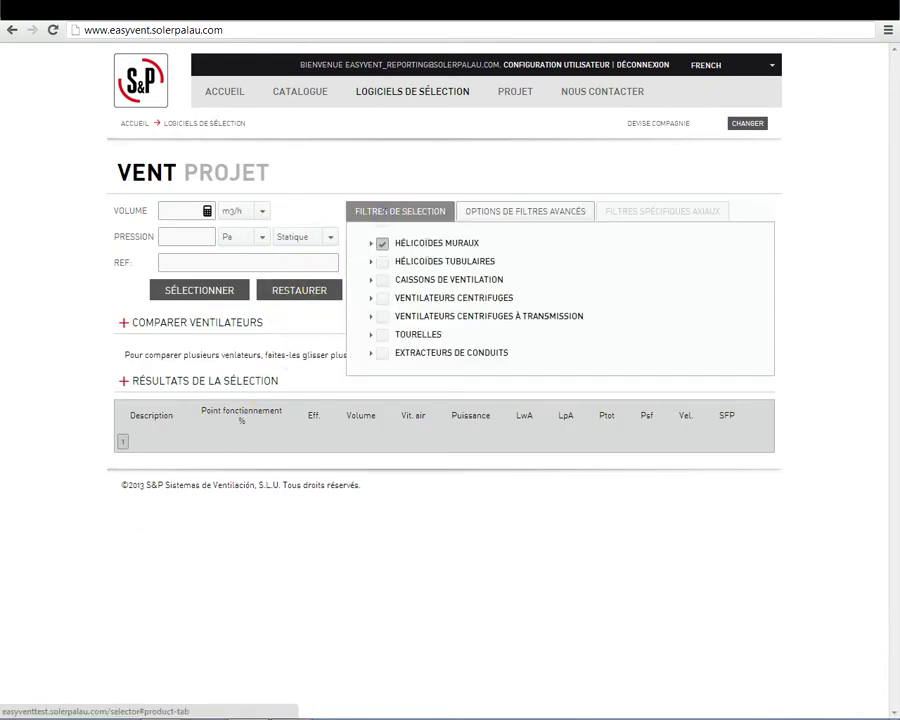
pyautogui.click(371, 244)
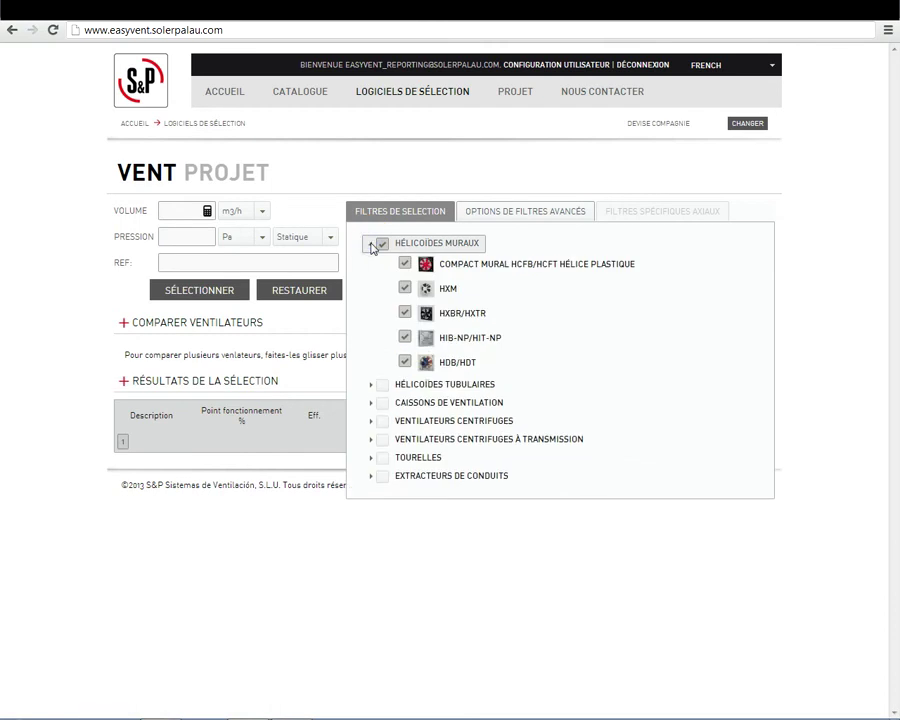
pyautogui.click(406, 265)
pyautogui.click(405, 288)
pyautogui.click(405, 313)
pyautogui.click(405, 337)
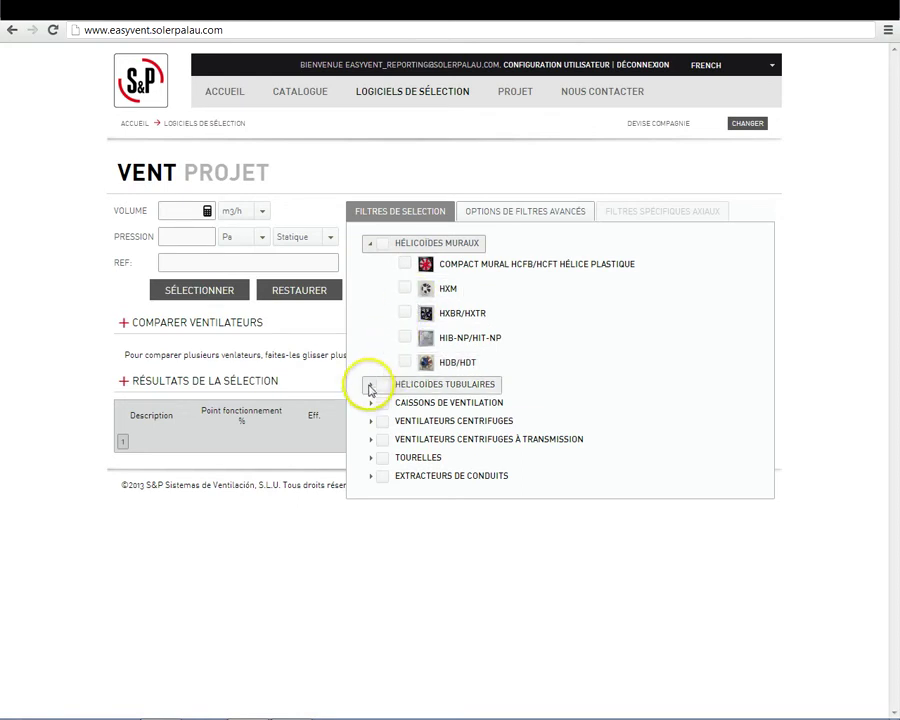
# Select the TGT and THGT series under Hélicoïdes tubulaires and open the advanced filter options
pyautogui.click(370, 385)
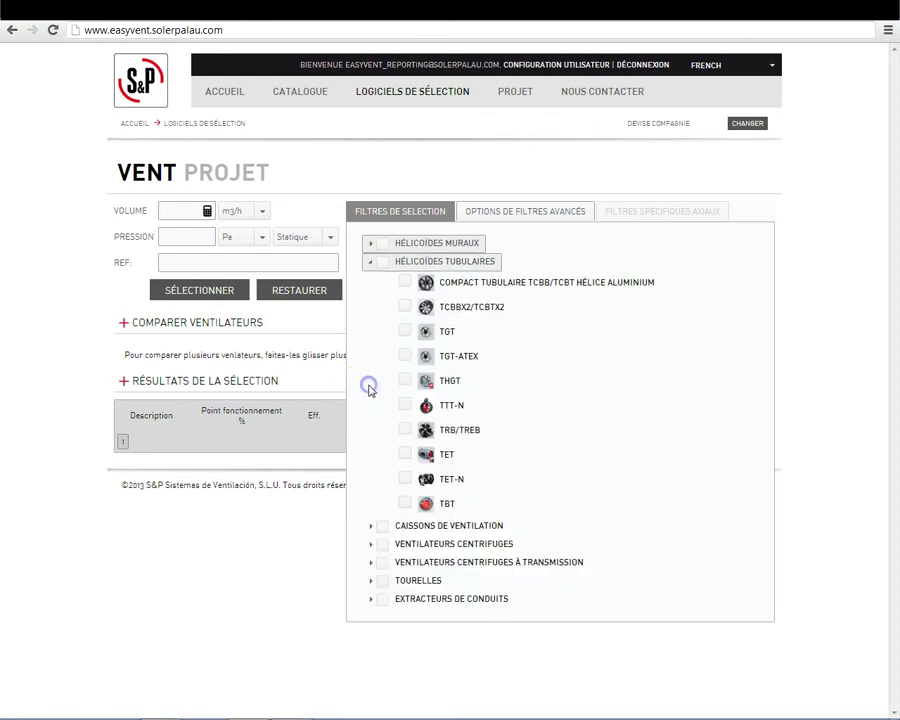
pyautogui.click(406, 333)
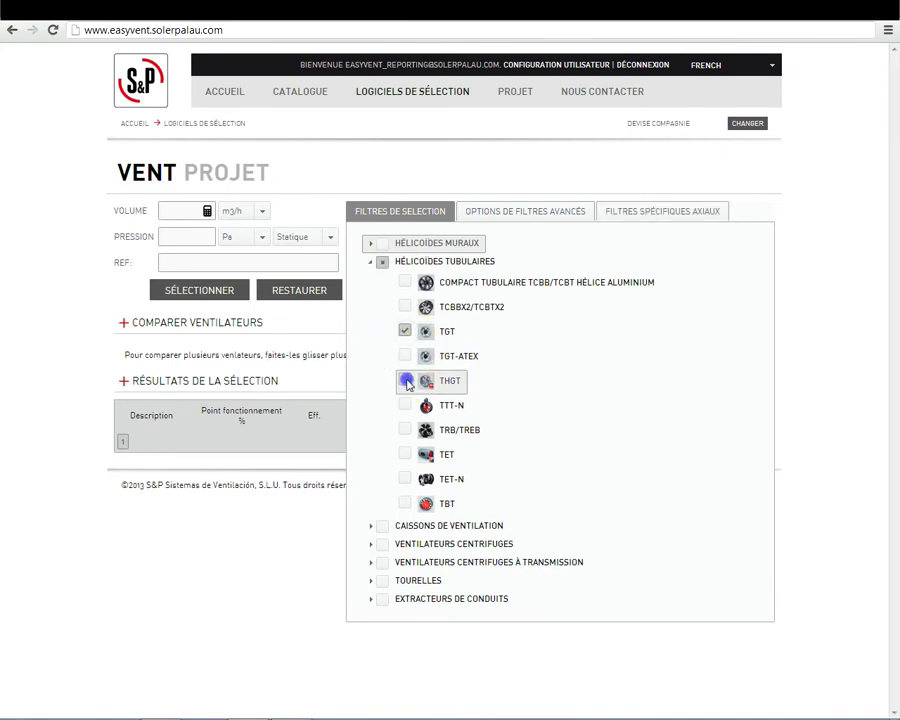
pyautogui.click(544, 214)
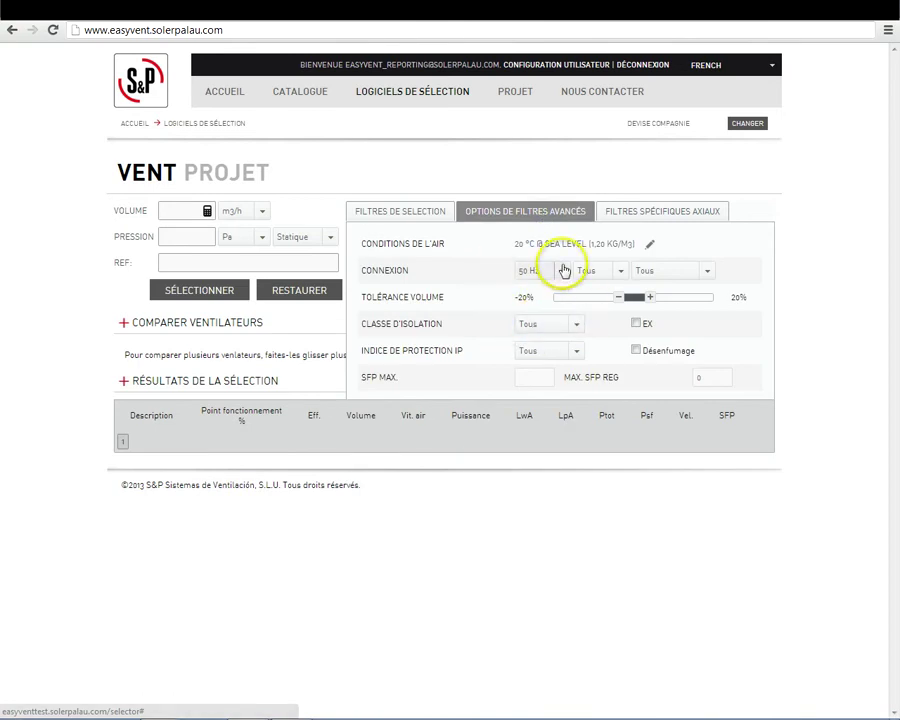
# Run the fan selection for 1,500 m³/h at 50 Pa static pressure and print the HXM-350's data sheet
pyautogui.click(186, 235)
pyautogui.click(195, 292)
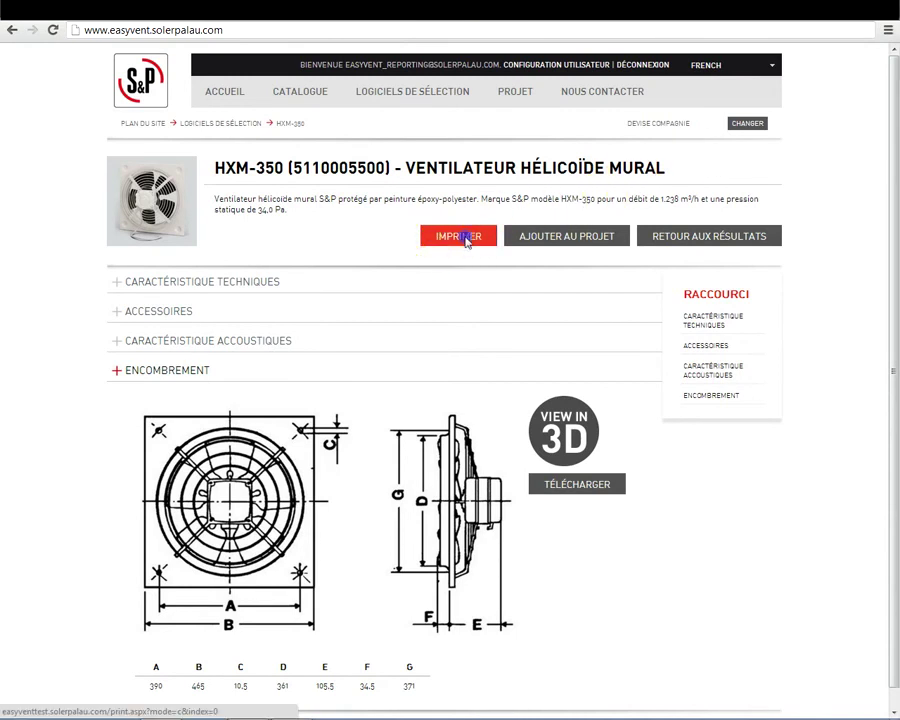
pyautogui.click(465, 240)
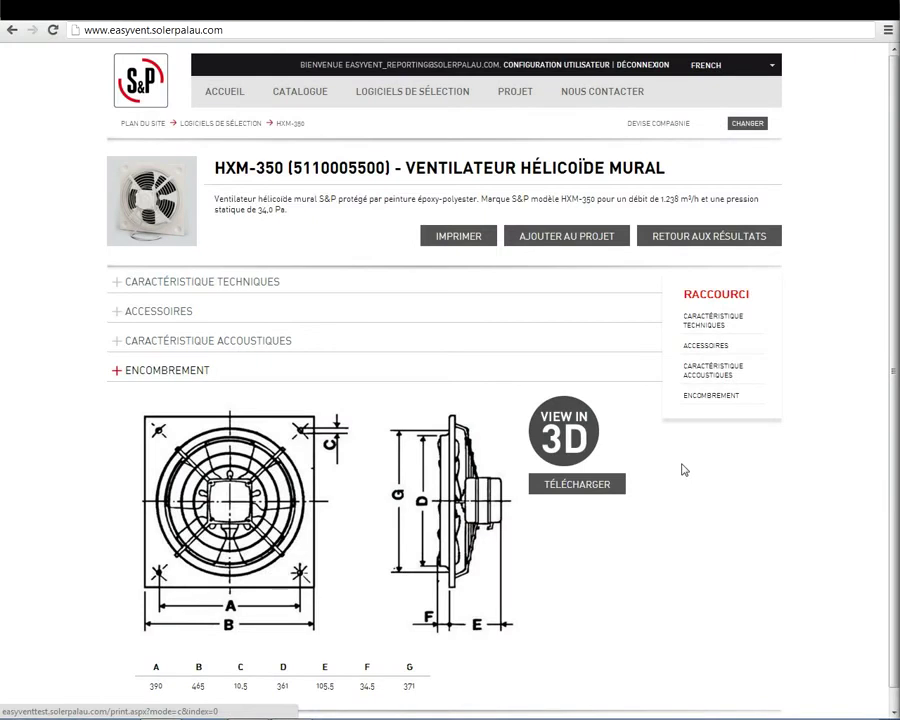
# Add the HXM-350 to a project, creating and saving a new project named test
pyautogui.click(569, 241)
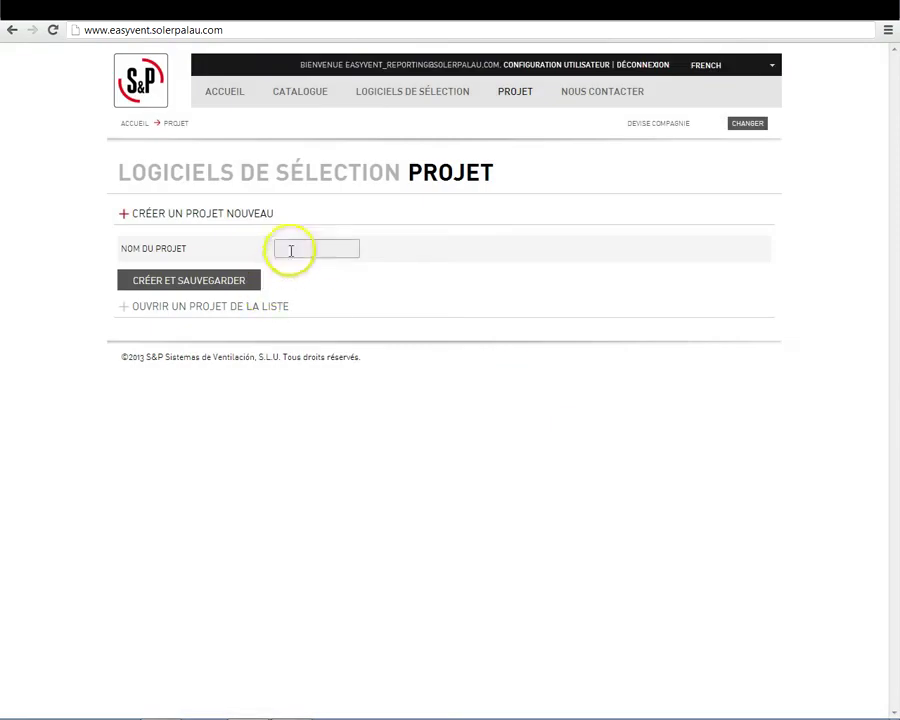
pyautogui.click(290, 249)
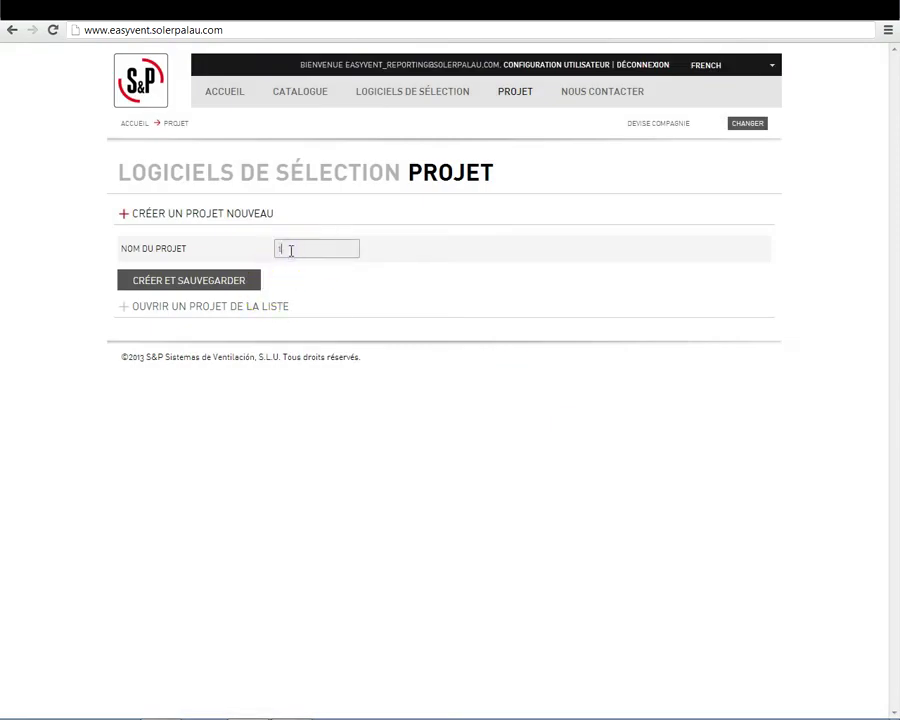
pyautogui.click(194, 281)
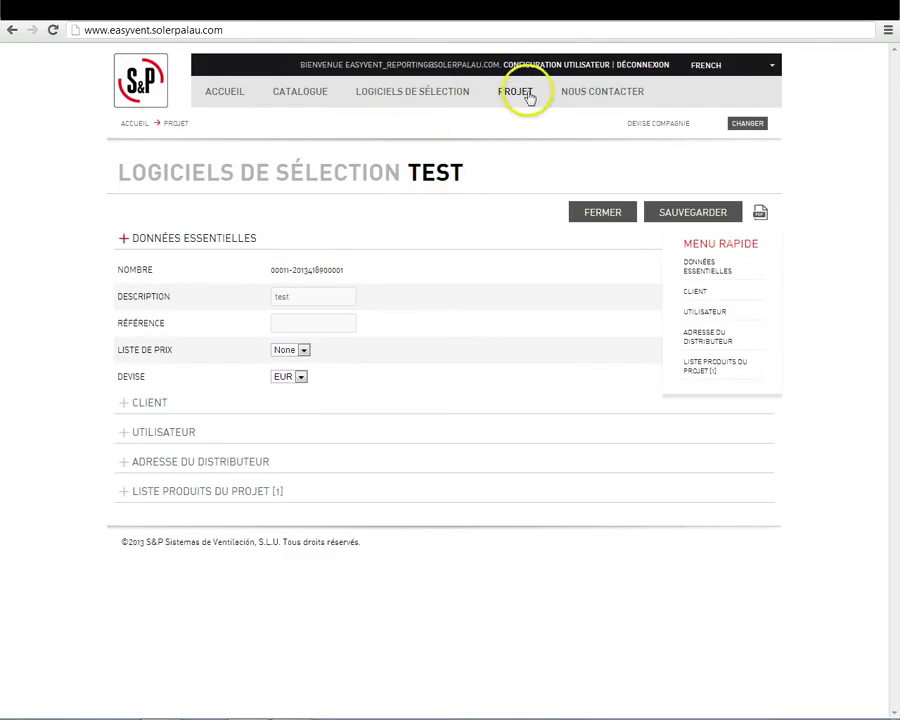
# Review the test project's client fields and its list of products
pyautogui.click(118, 401)
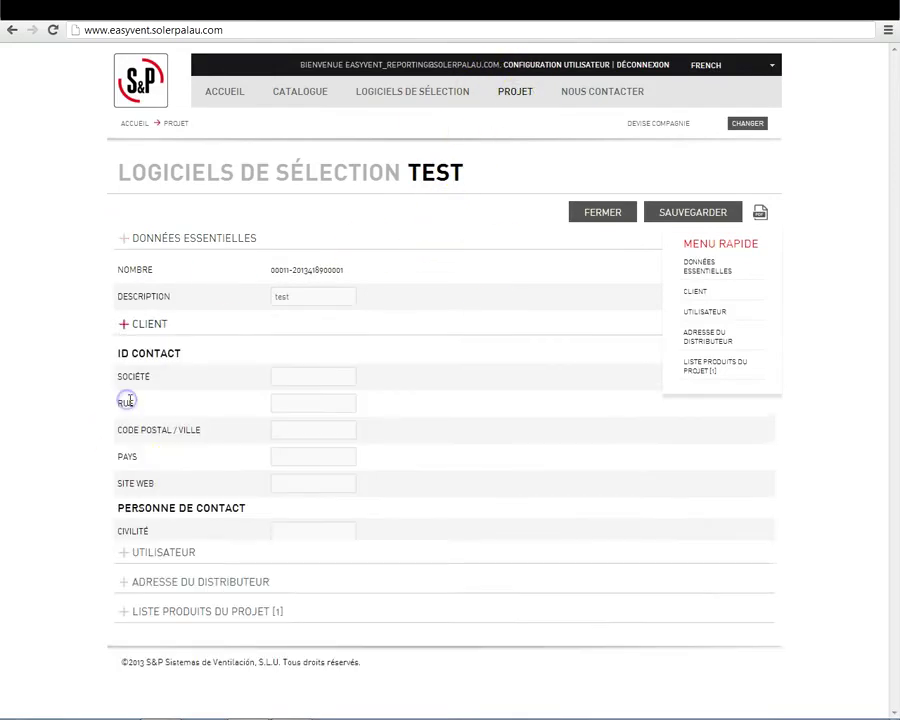
pyautogui.scroll(-1, 181, 610)
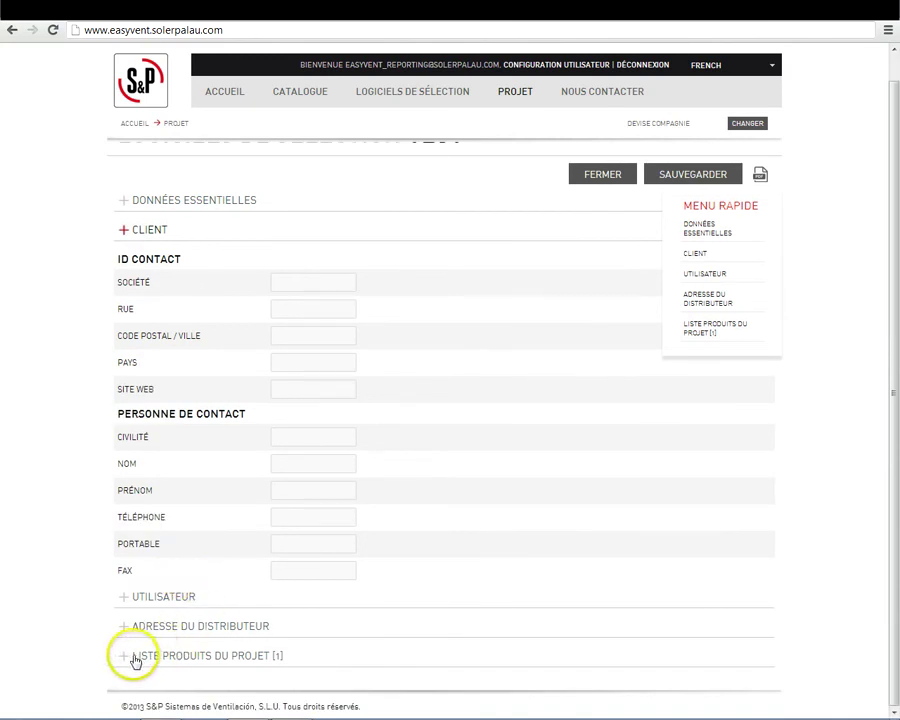
pyautogui.click(134, 656)
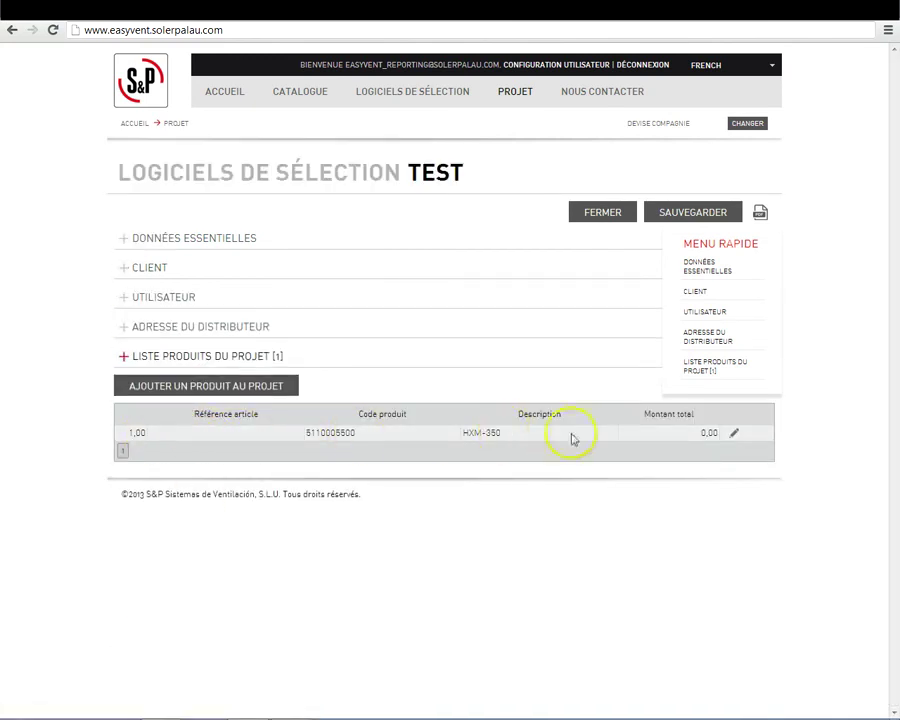
# Set the HXM-350's price to 300 with a 10% discount in the project and update the fan
pyautogui.click(737, 434)
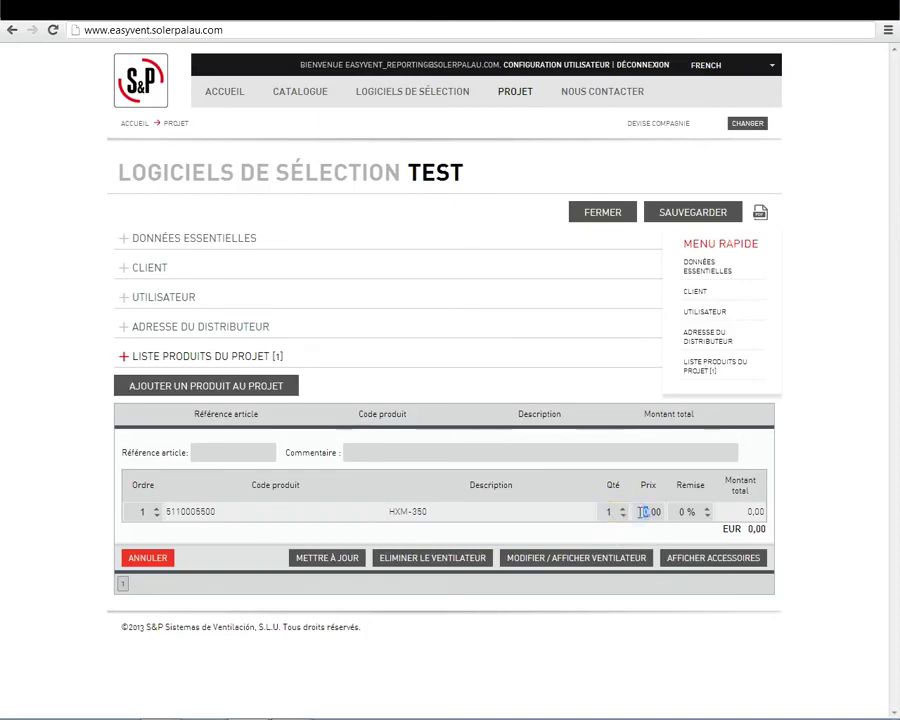
pyautogui.click(680, 512)
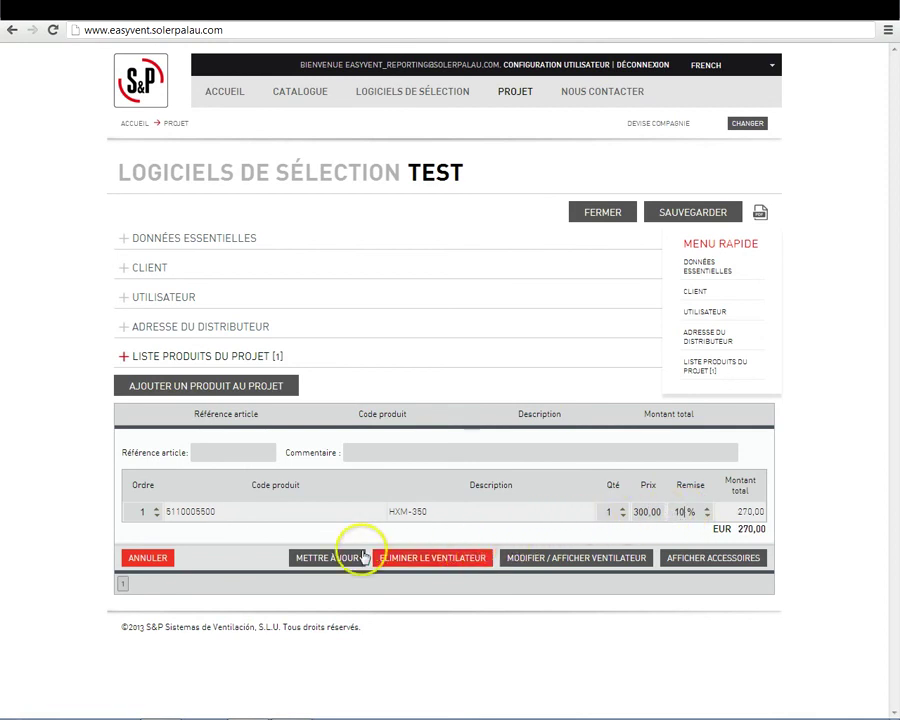
pyautogui.click(327, 558)
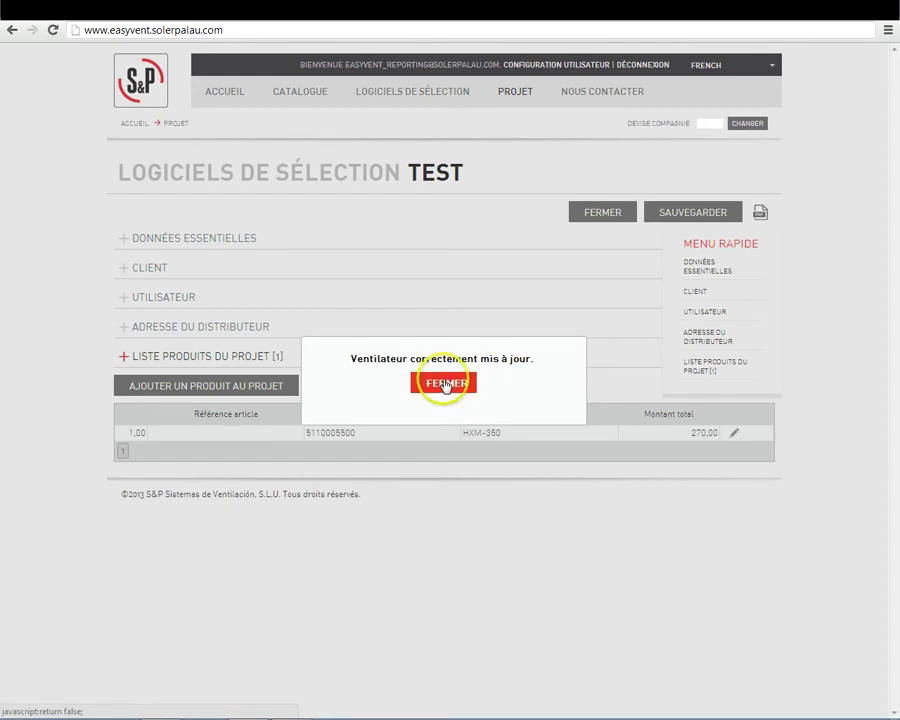
pyautogui.click(443, 384)
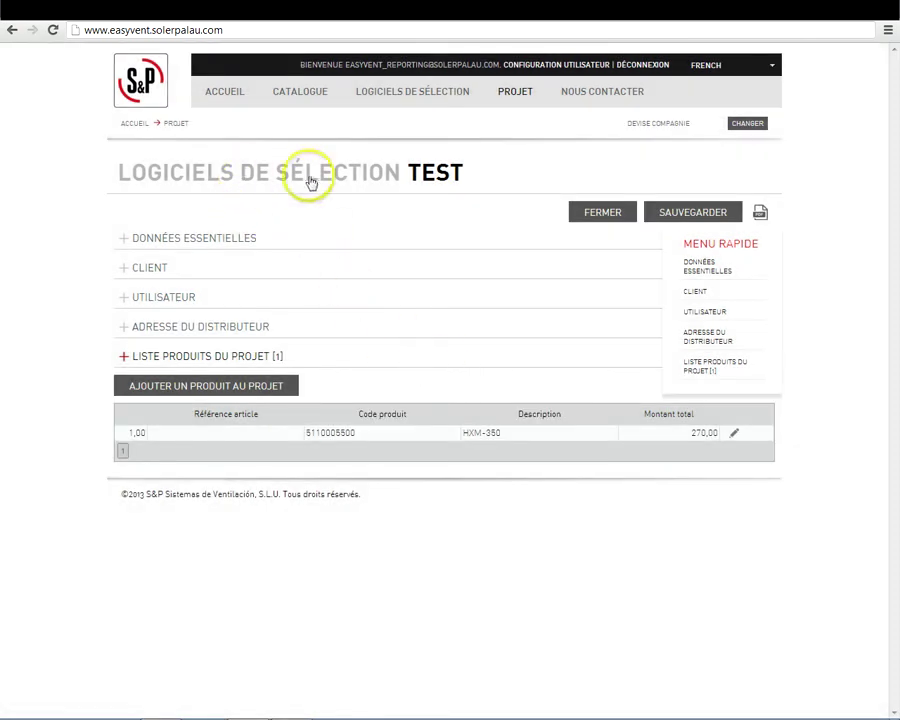
# Add the HCFB/4-315/H fan from the selection results to the test project and return to the project
pyautogui.click(229, 317)
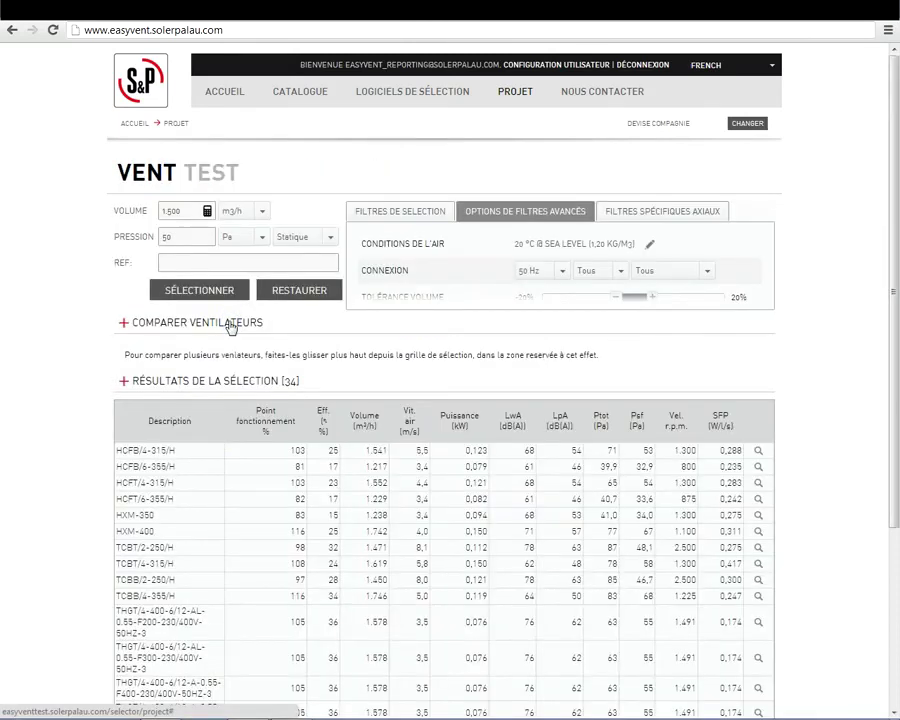
pyautogui.click(223, 453)
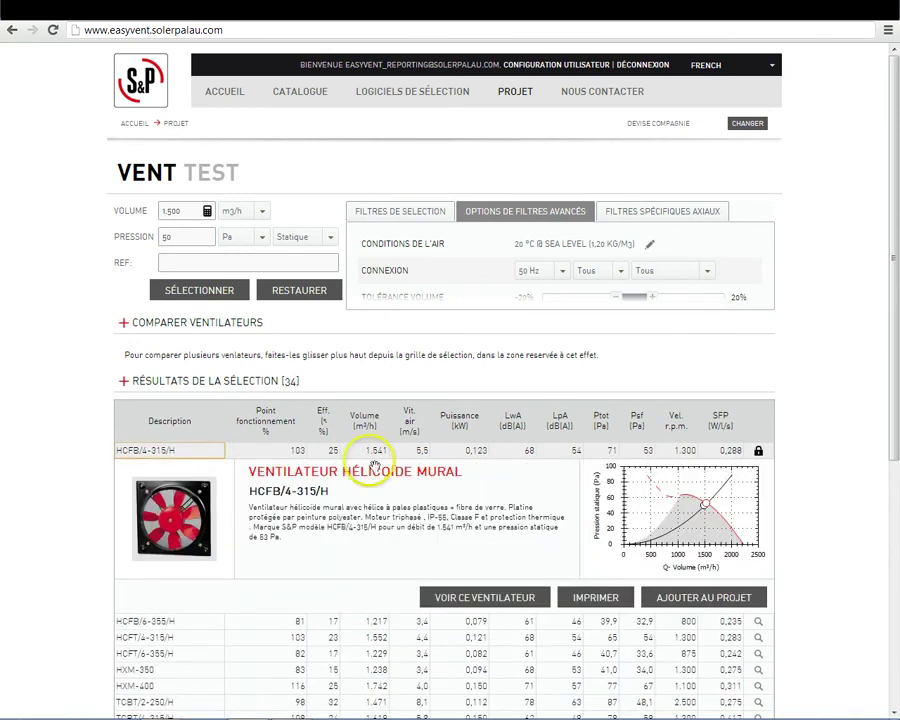
pyautogui.click(703, 598)
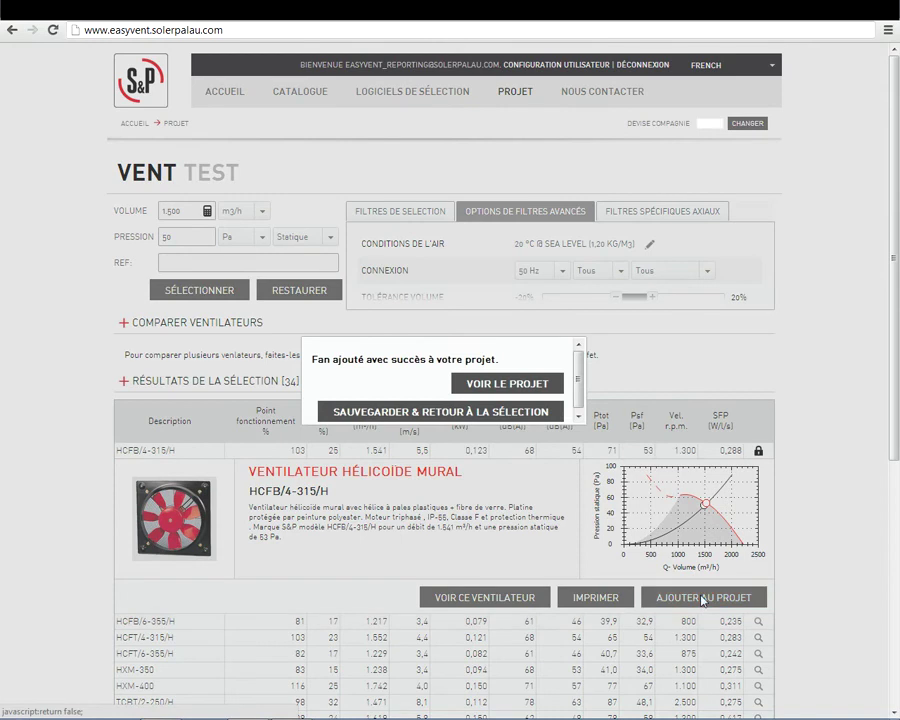
pyautogui.click(503, 388)
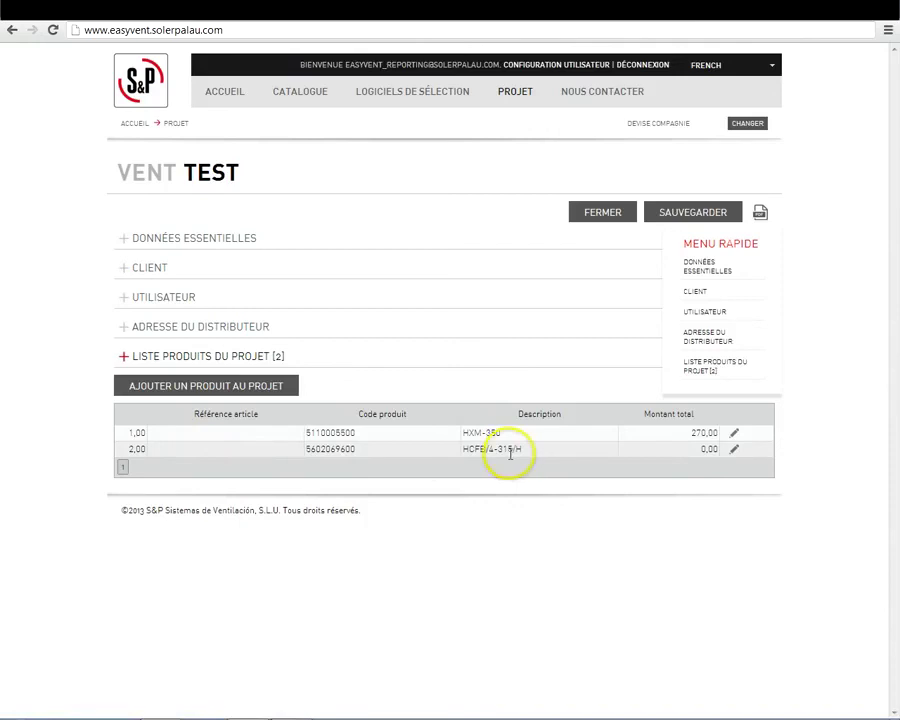
# Set the HCFB/4-315/H's price to 500 in the project and update the fan
pyautogui.click(734, 449)
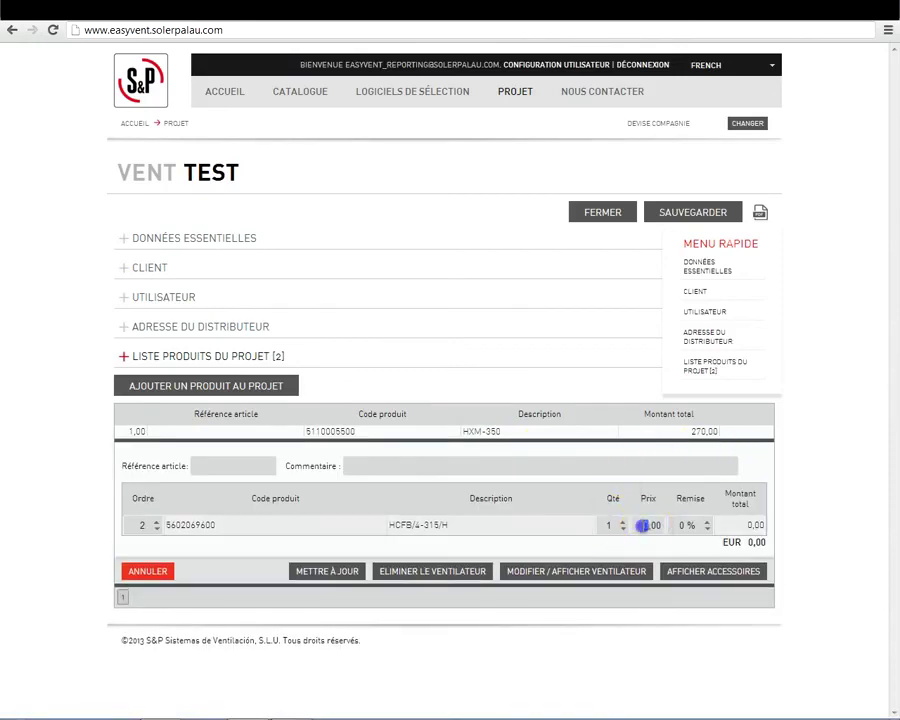
pyautogui.click(341, 571)
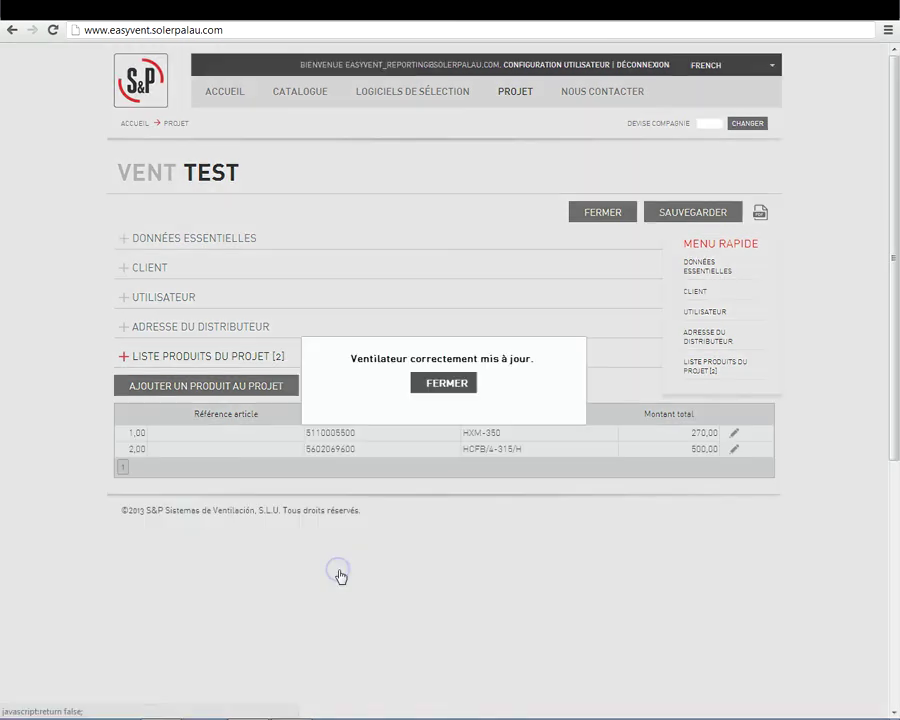
pyautogui.click(442, 386)
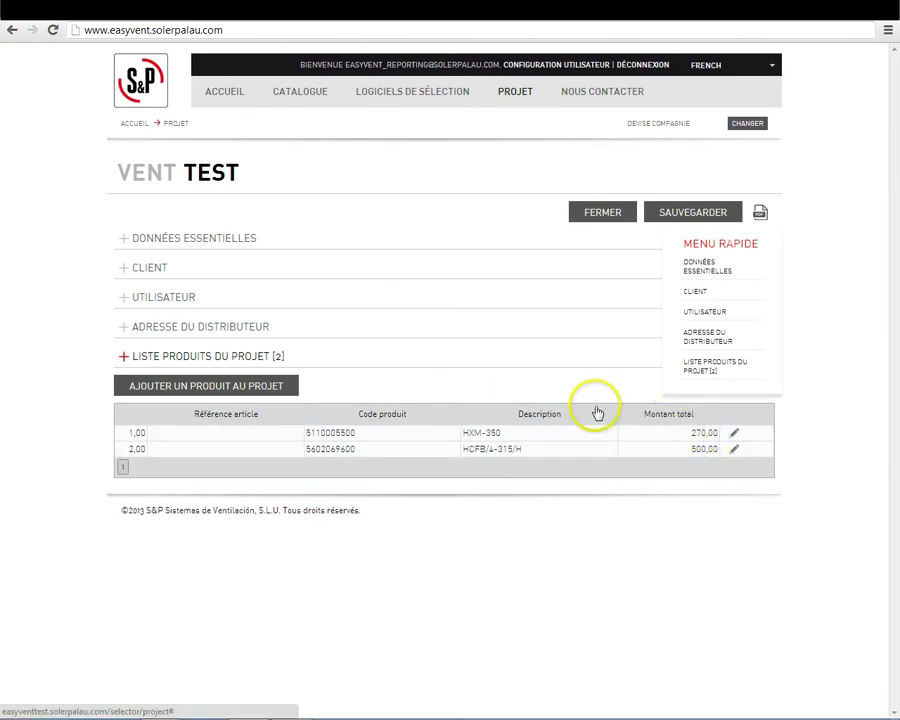
# Save the test project and check its PDF print options
pyautogui.click(703, 210)
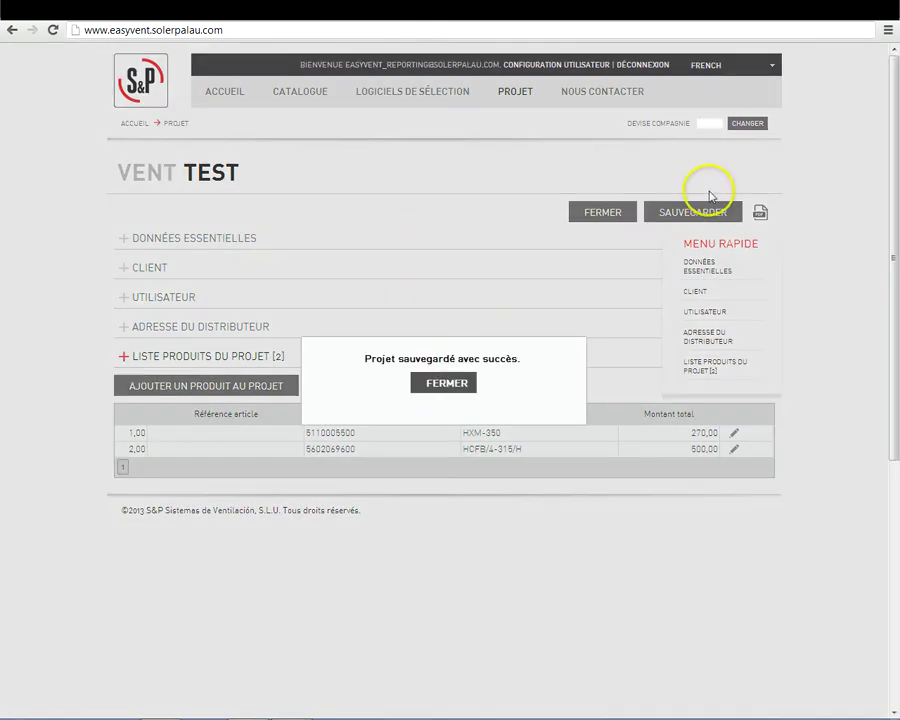
pyautogui.click(447, 385)
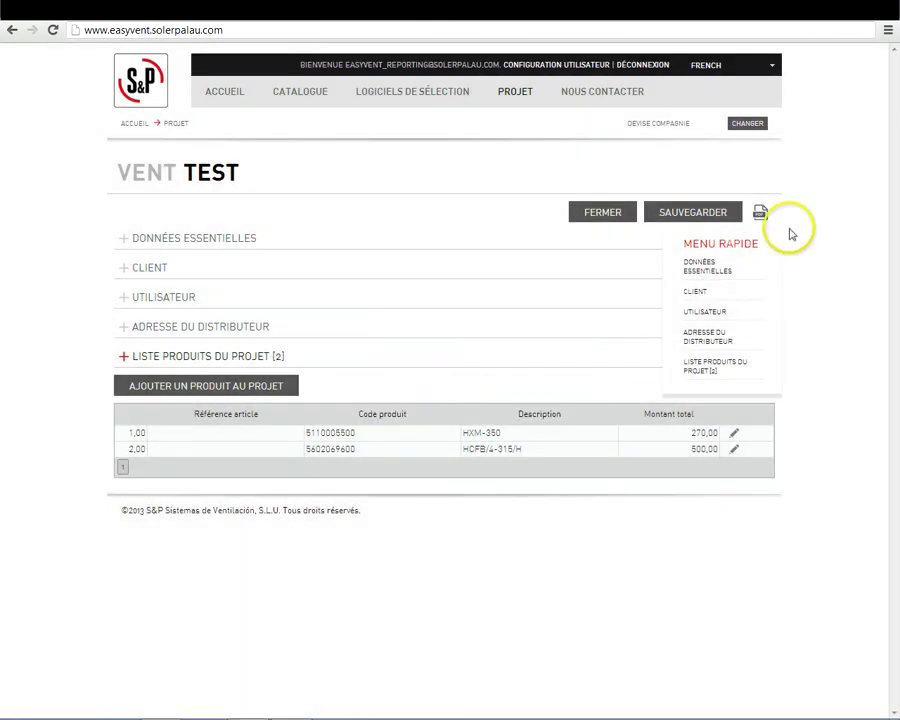
pyautogui.click(761, 213)
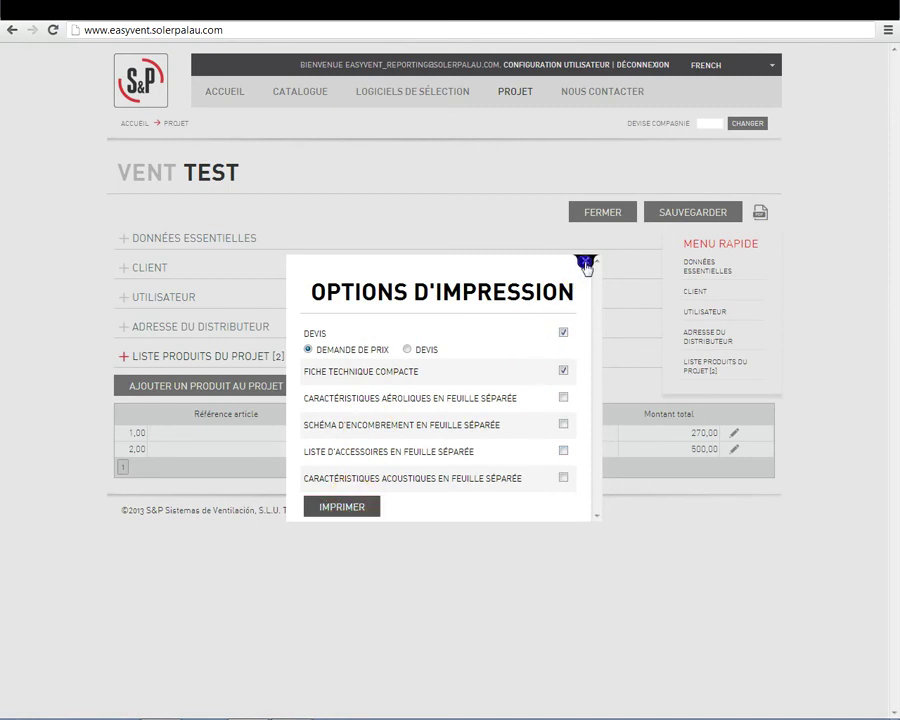
pyautogui.click(585, 262)
# Close the test project and log out of the portal
pyautogui.click(605, 216)
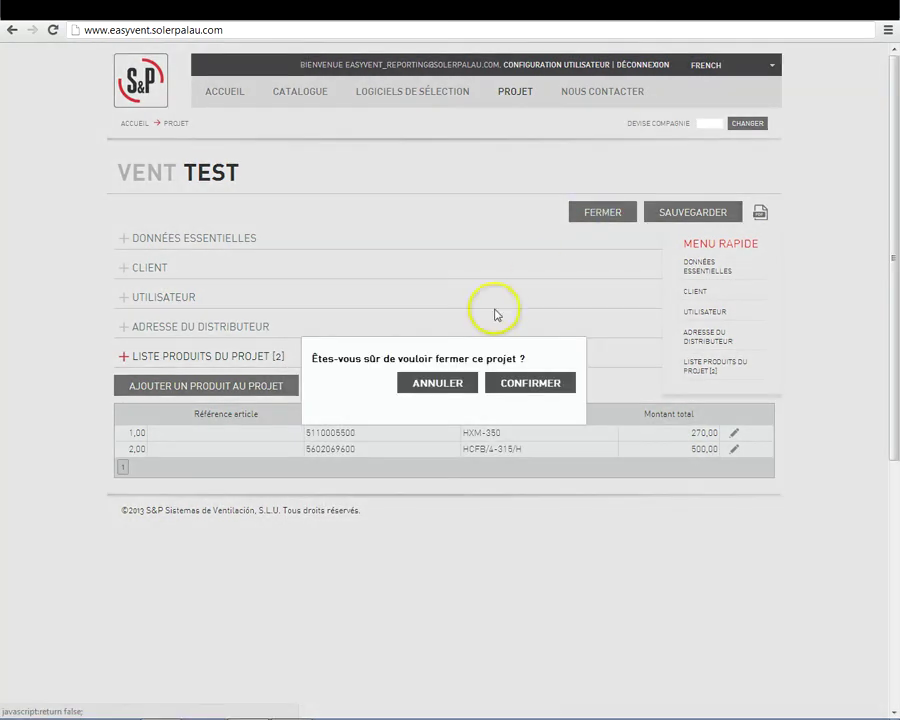
pyautogui.click(518, 385)
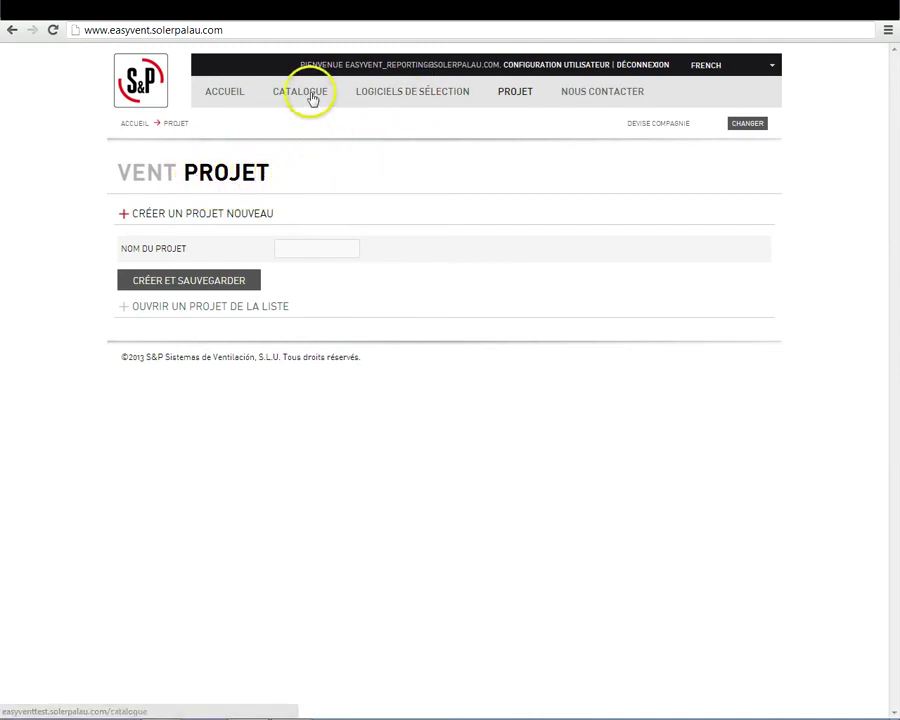
pyautogui.click(647, 66)
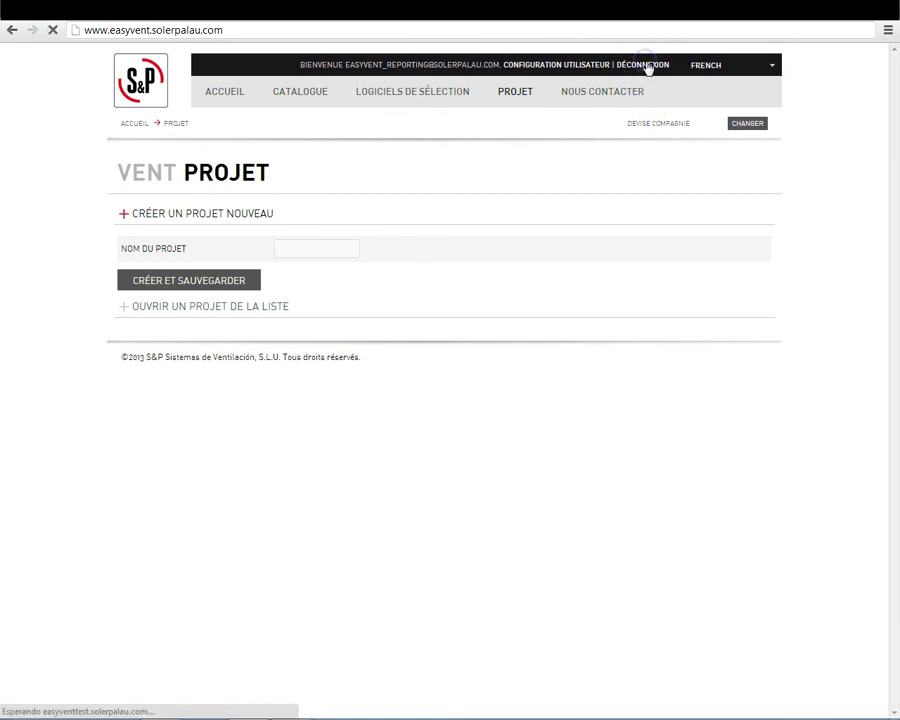